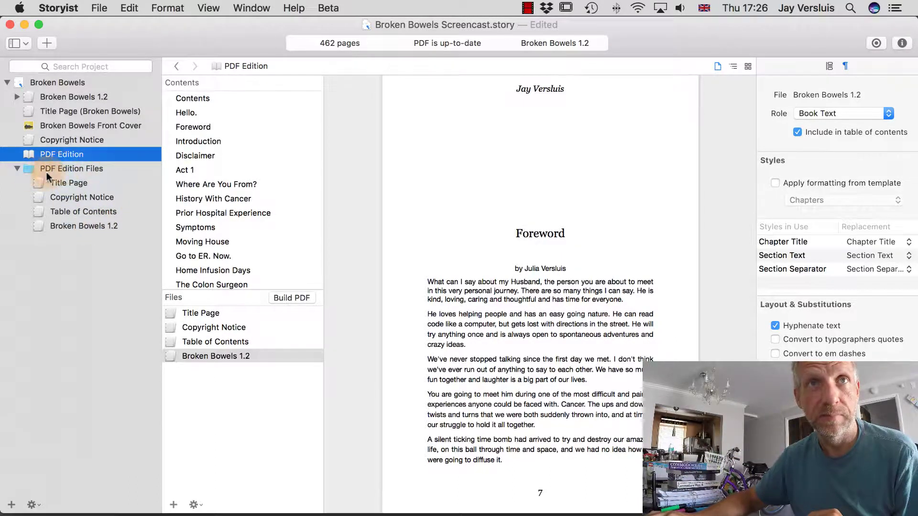
# Step: Open the Broken Bowels 1.2 text in the PDF Edition Files folder and place the cursor on its opening page
pyautogui.click(85, 226)
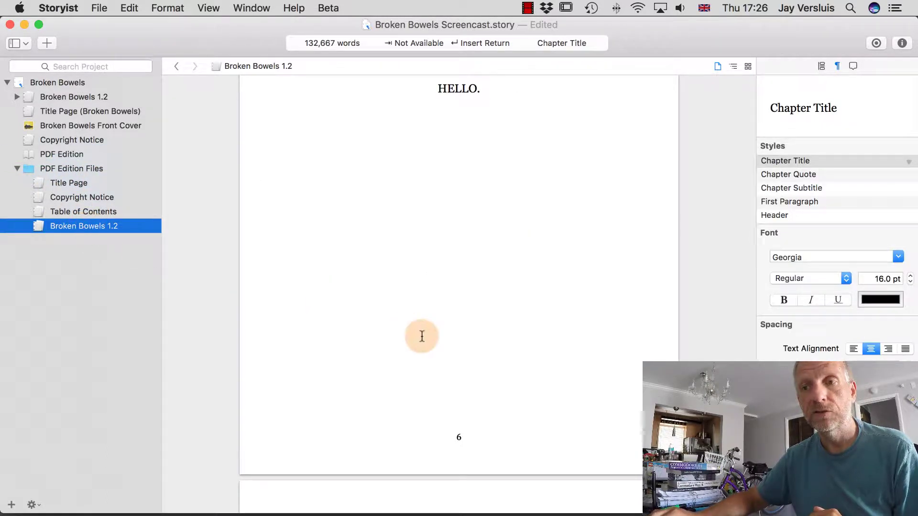
pyautogui.scroll(-5, 487, 444)
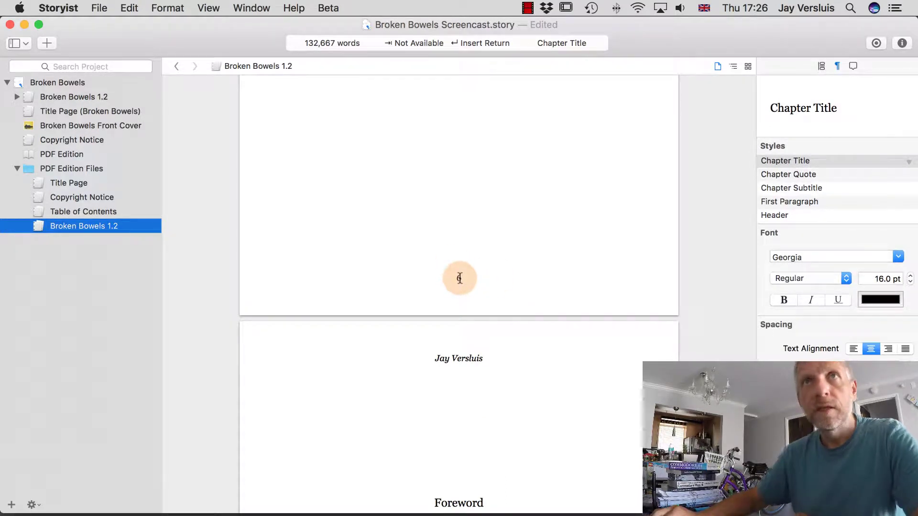
pyautogui.click(461, 235)
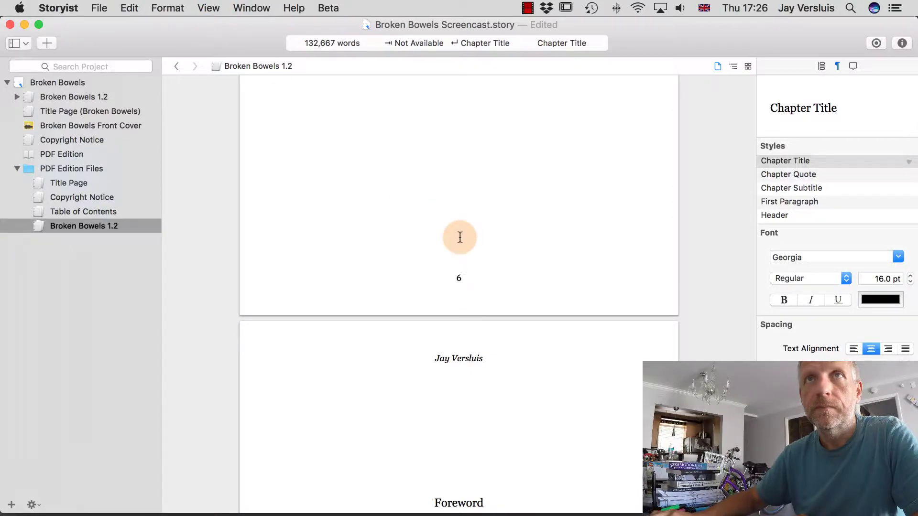
# Step: Switch the text to the Page Layout - Two Up view so that facing pages are shown side by side
pyautogui.click(209, 7)
pyautogui.moveTo(258, 146)
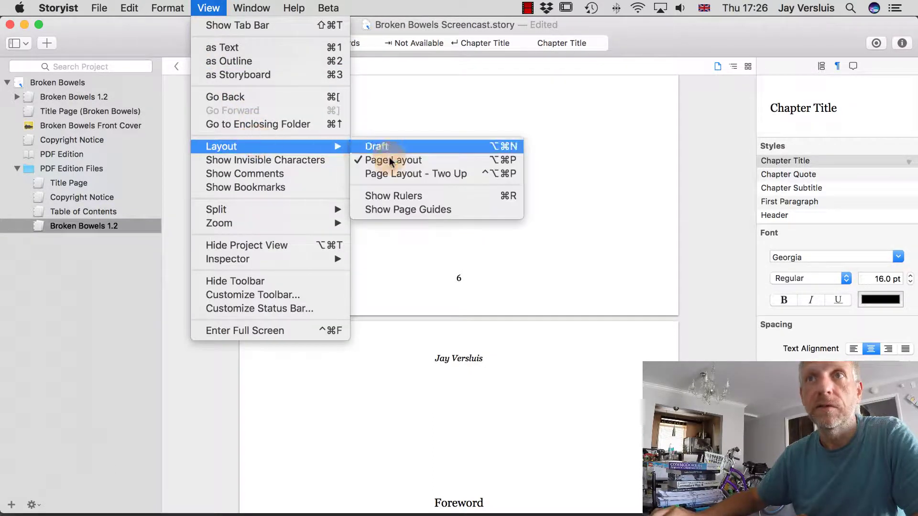
pyautogui.click(443, 175)
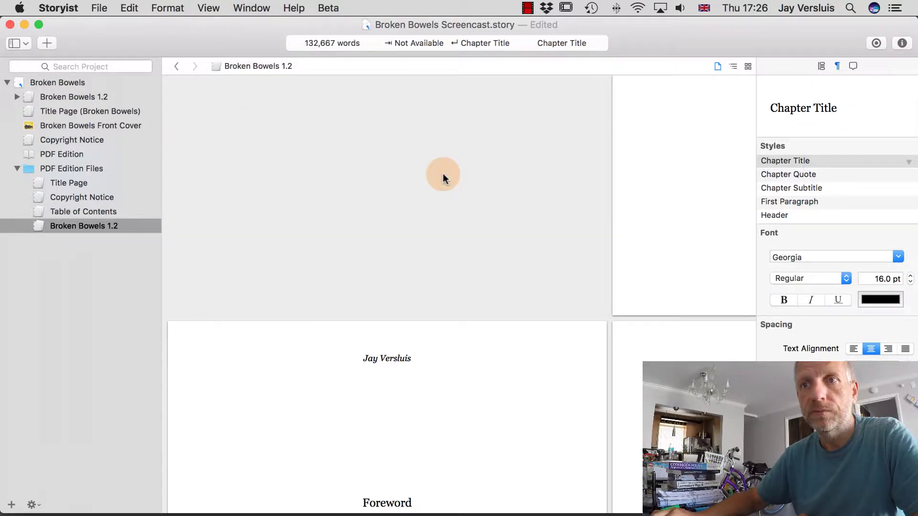
pyautogui.scroll(-10, 459, 348)
pyautogui.scroll(-5, 458, 347)
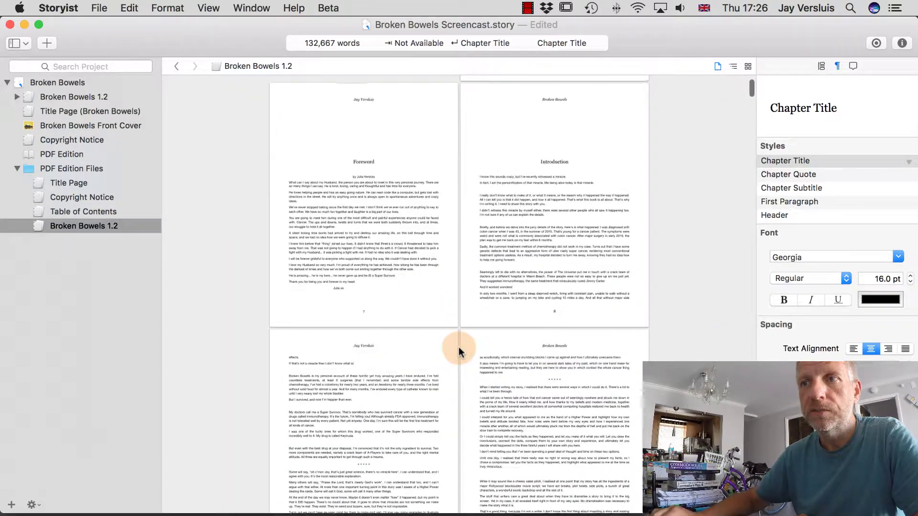
pyautogui.scroll(5, 458, 341)
pyautogui.scroll(-3, 458, 341)
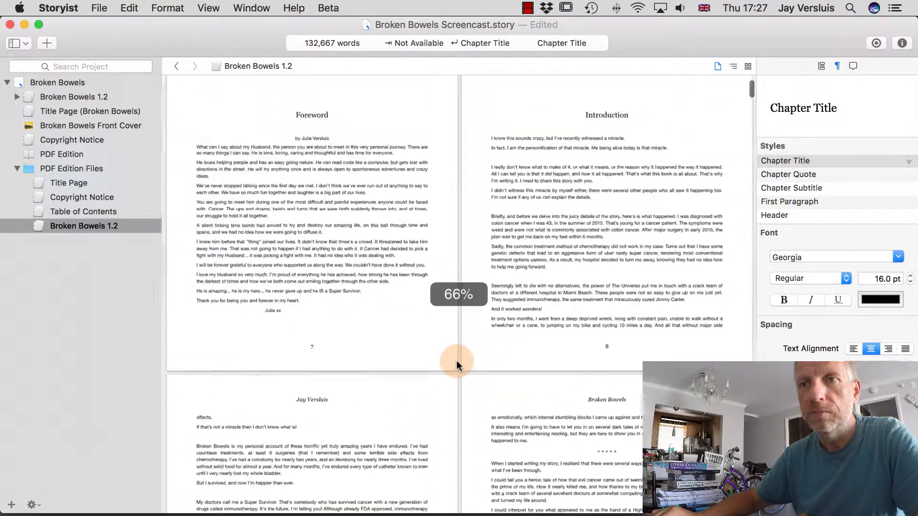
pyautogui.scroll(-1, 456, 364)
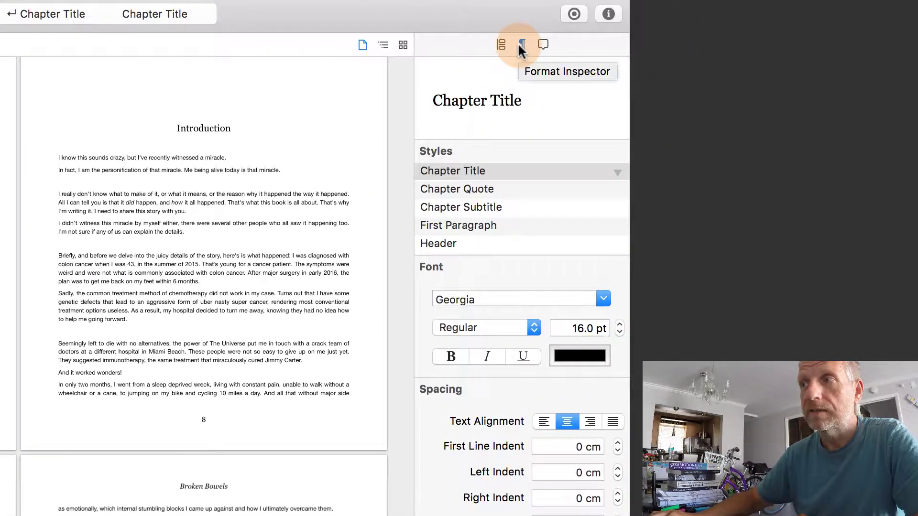
# Step: Review the text's margin and Mirror Pages settings, and enable Different first page footer
pyautogui.scroll(-10, 483, 395)
pyautogui.scroll(-5, 483, 386)
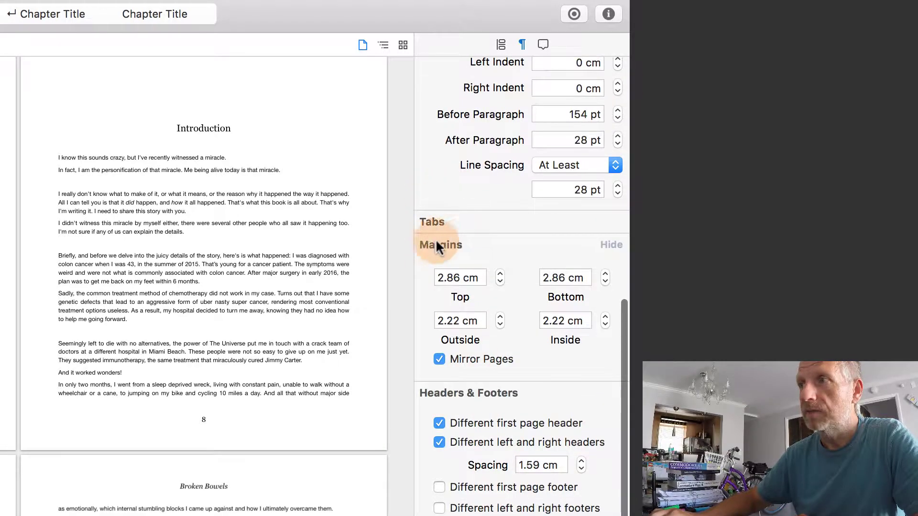
pyautogui.scroll(5, 444, 244)
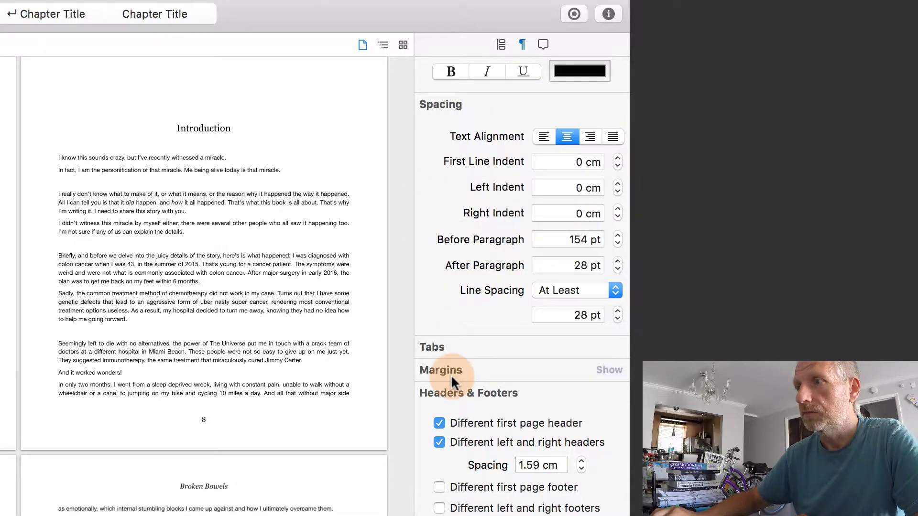
pyautogui.scroll(-5, 472, 407)
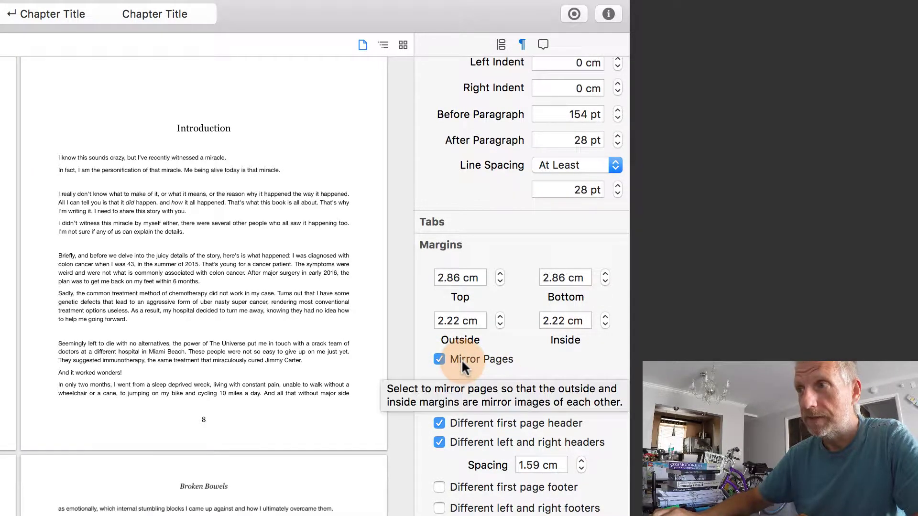
pyautogui.click(457, 241)
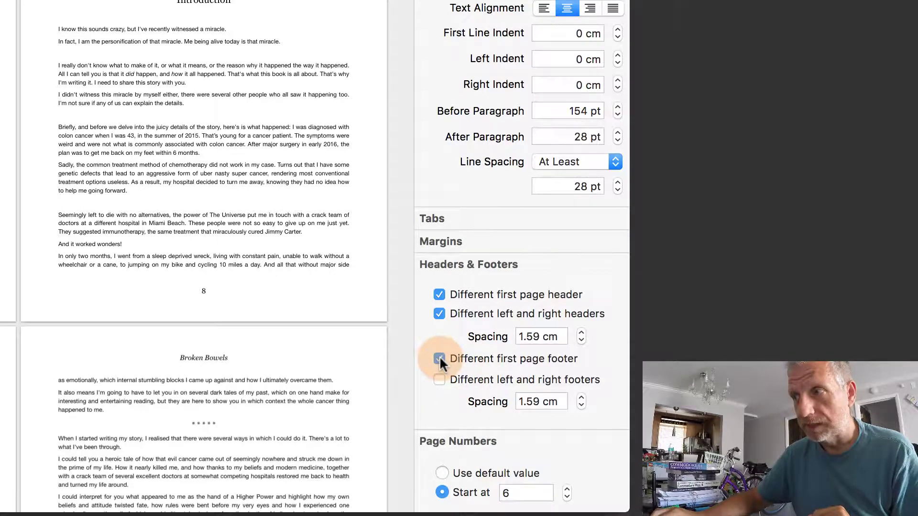
pyautogui.scroll(10, 150, 193)
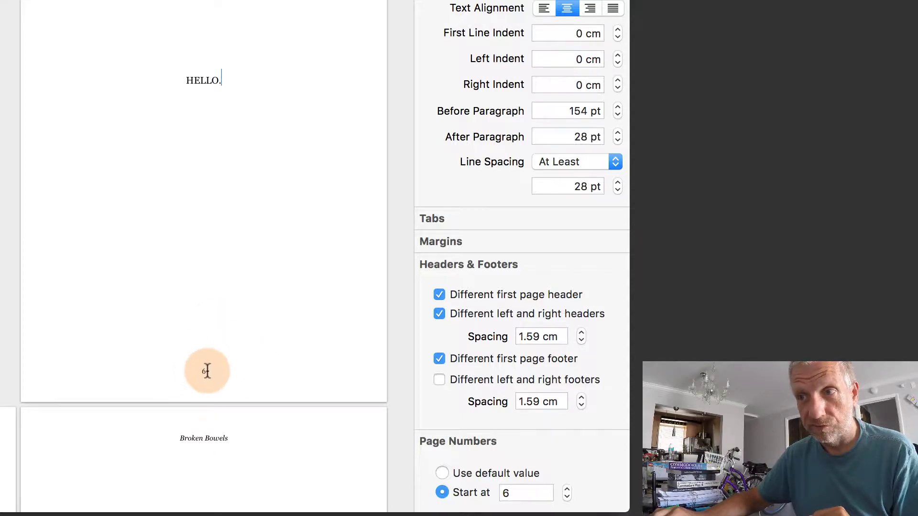
pyautogui.scroll(-15, 207, 371)
pyautogui.scroll(15, 207, 371)
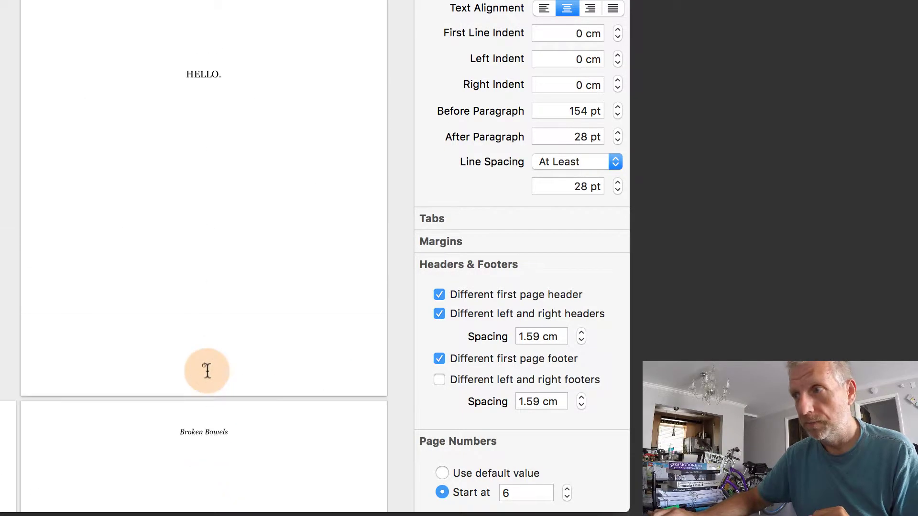
# Step: Enable Different left and right footers for the text and check the page numbers on the opening pages
pyautogui.click(438, 379)
pyautogui.scroll(-10, 189, 380)
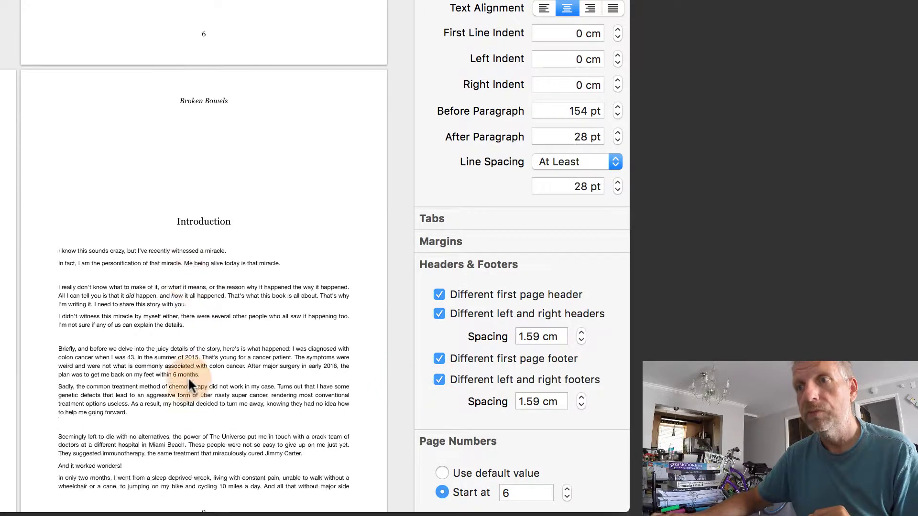
pyautogui.scroll(-2, 189, 385)
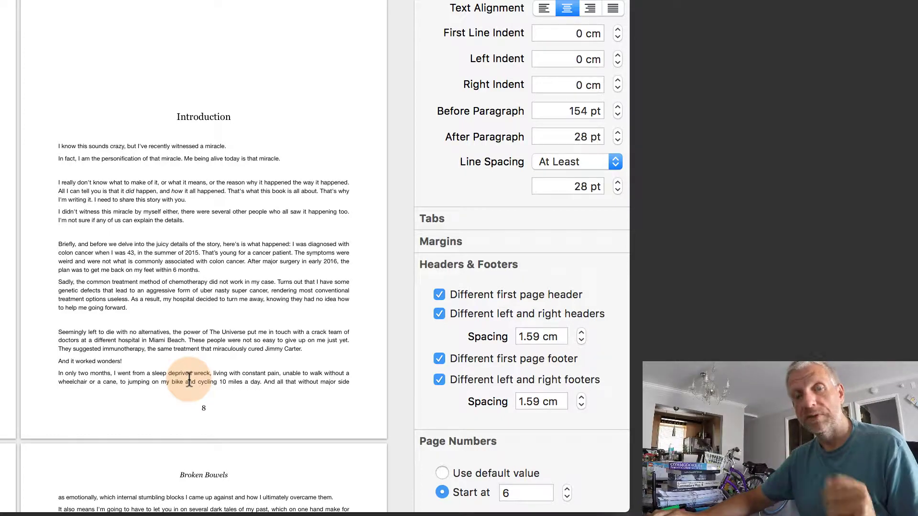
pyautogui.scroll(10, 189, 381)
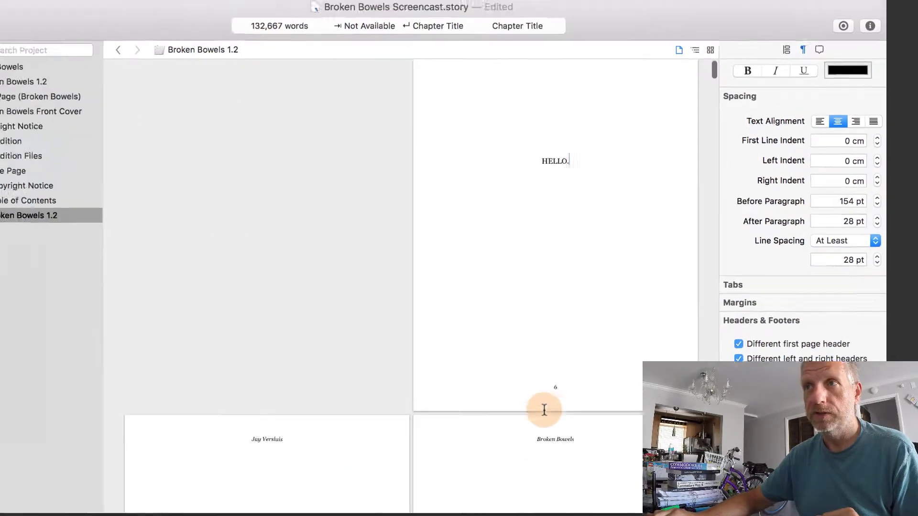
pyautogui.scroll(1, 594, 315)
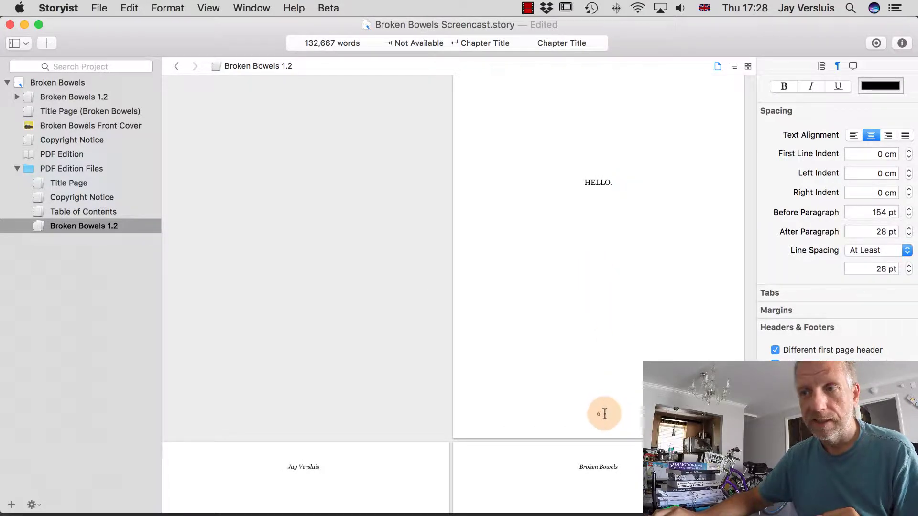
# Step: Delete the page number from the footer of the opening HELLO page
pyautogui.click(605, 413)
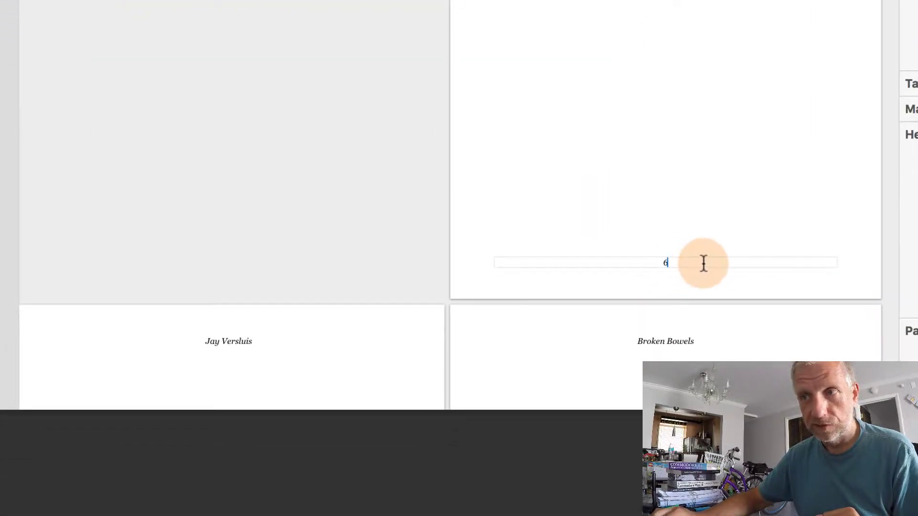
pyautogui.press('BackSpace')
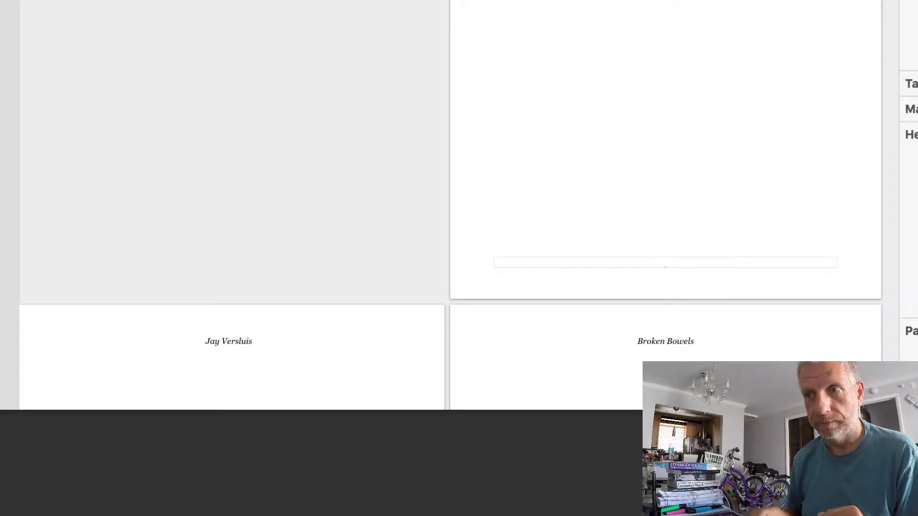
pyautogui.click(623, 106)
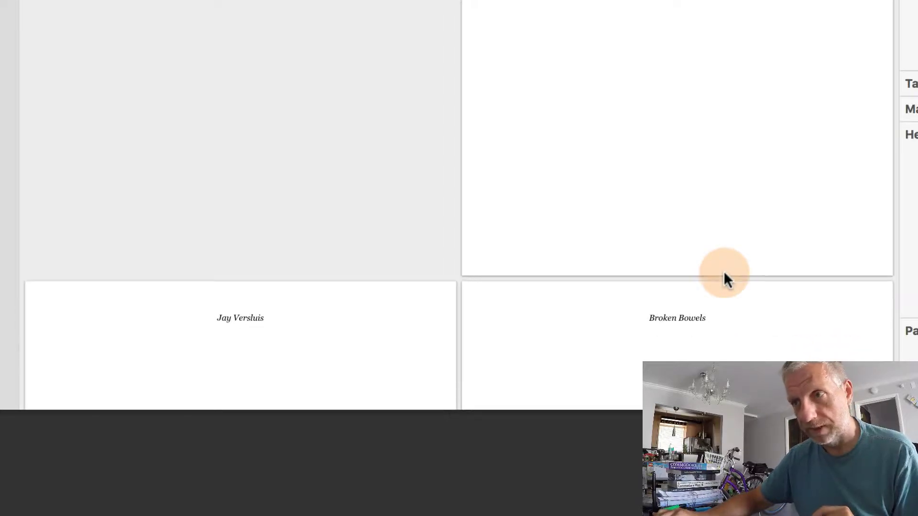
# Step: Delete the page number from the footer of the Foreword page and check the footers of the following pages
pyautogui.scroll(-5, 724, 270)
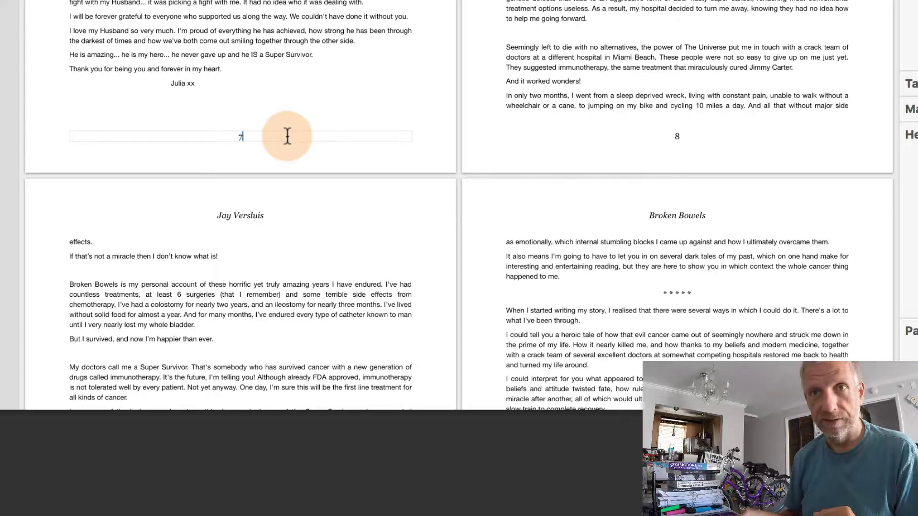
pyautogui.press('BackSpace')
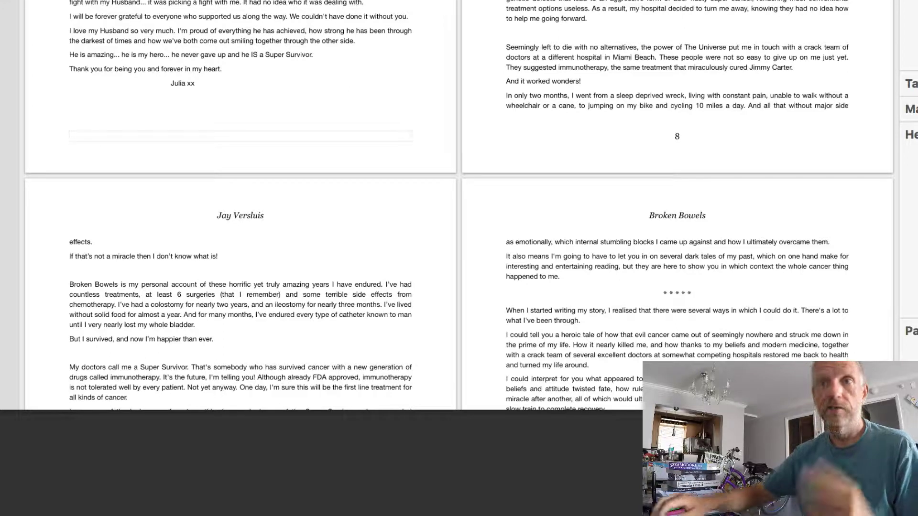
pyautogui.click(326, 77)
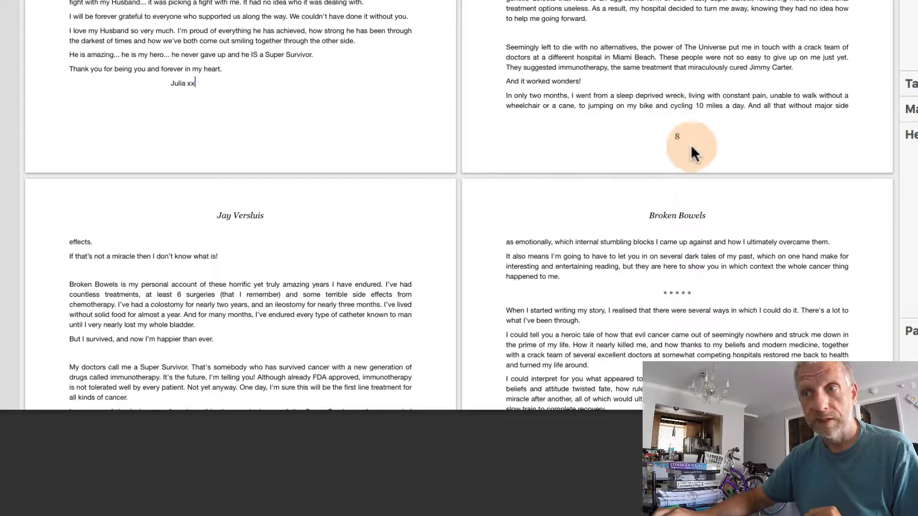
pyautogui.scroll(-10, 699, 148)
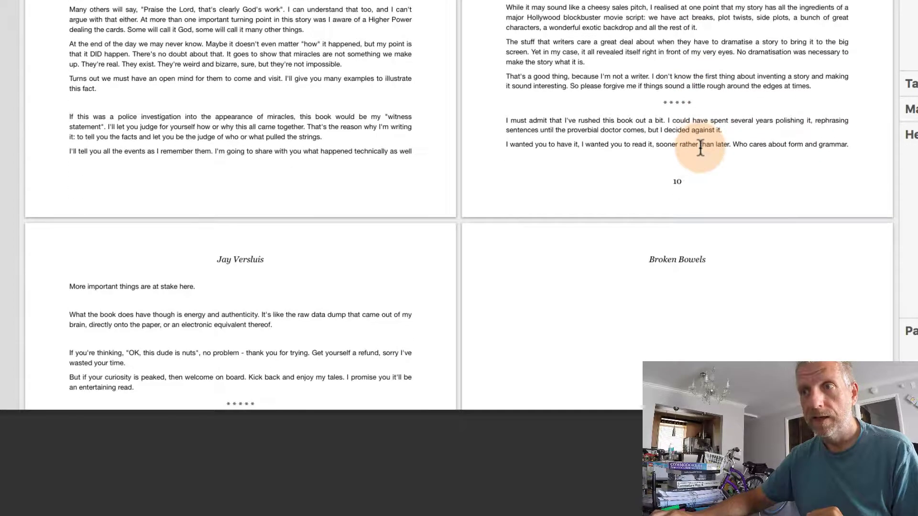
pyautogui.scroll(-5, 706, 146)
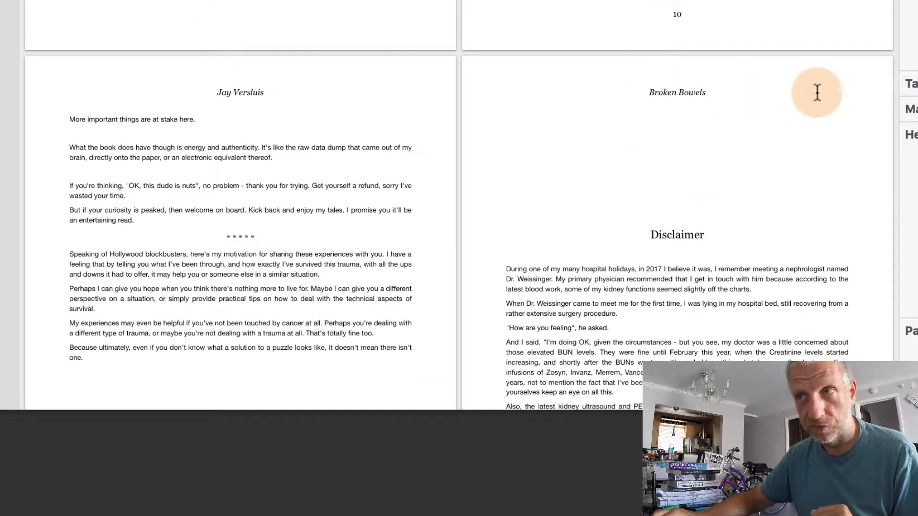
pyautogui.scroll(15, 815, 91)
pyautogui.scroll(10, 815, 91)
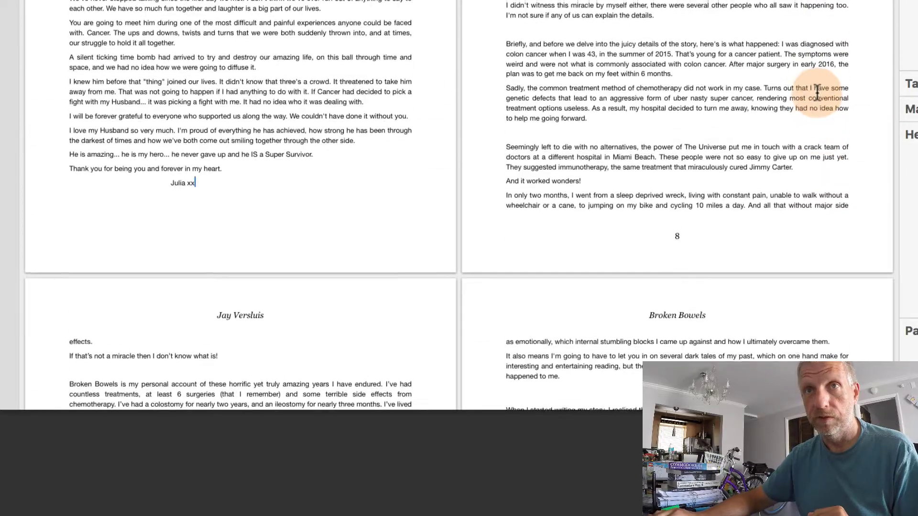
# Step: Insert a page number in the 1, 2, 3... format into the empty footer of the Foreword page
pyautogui.scroll(-5, 262, 322)
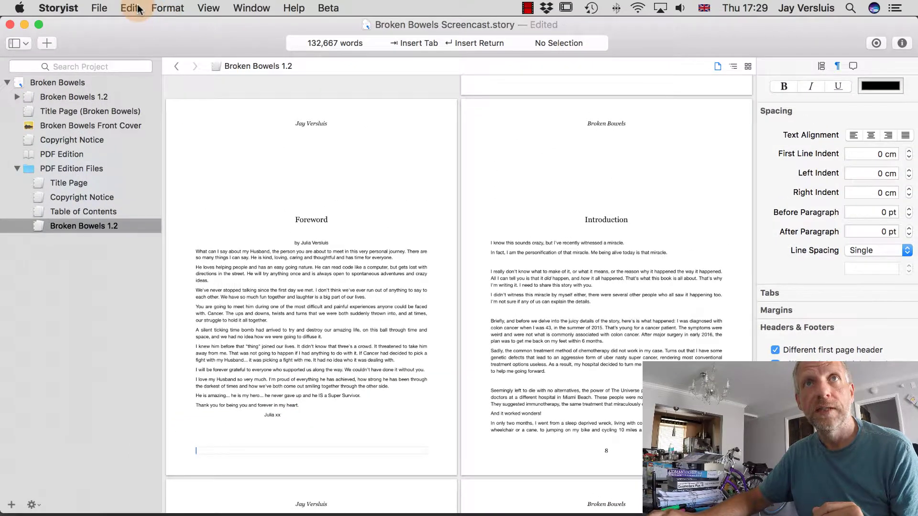
pyautogui.click(136, 8)
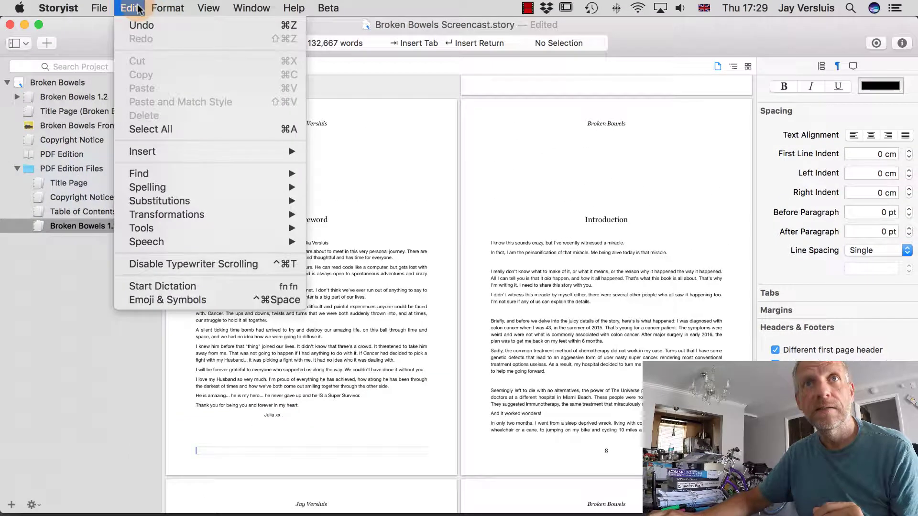
pyautogui.moveTo(199, 150)
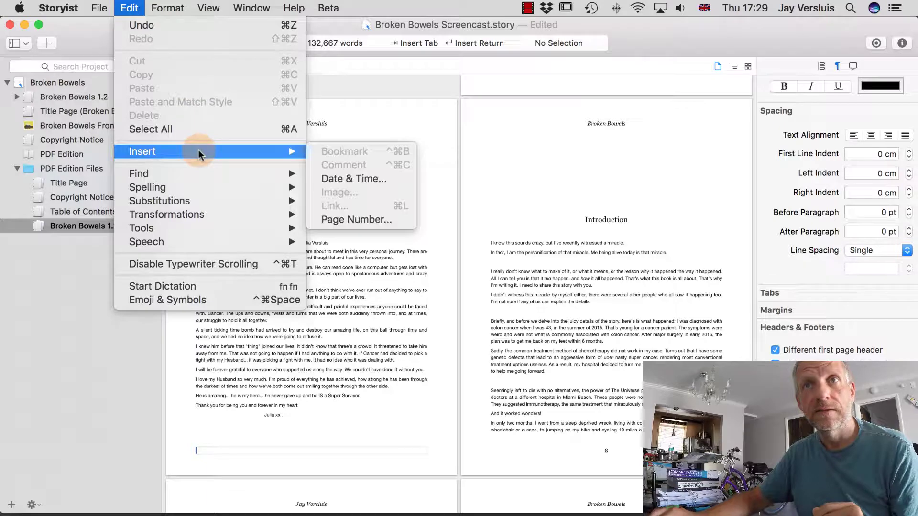
pyautogui.click(374, 219)
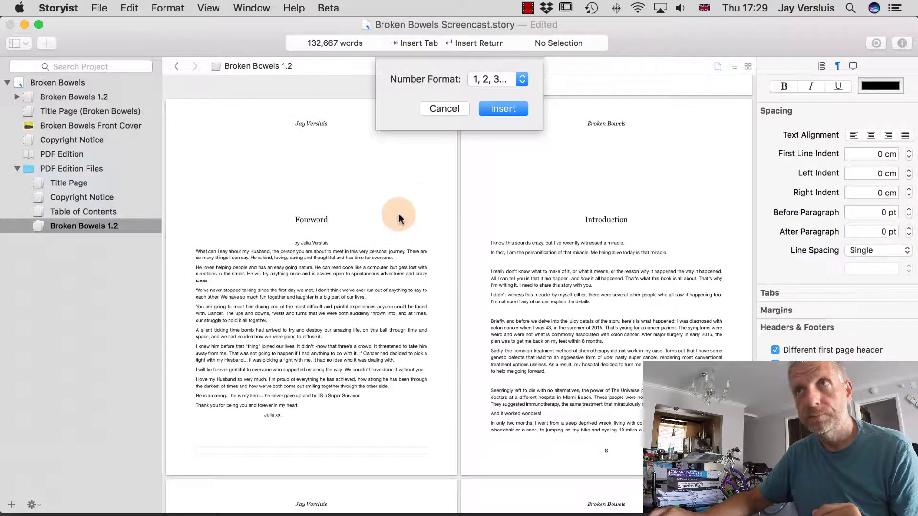
pyautogui.click(523, 78)
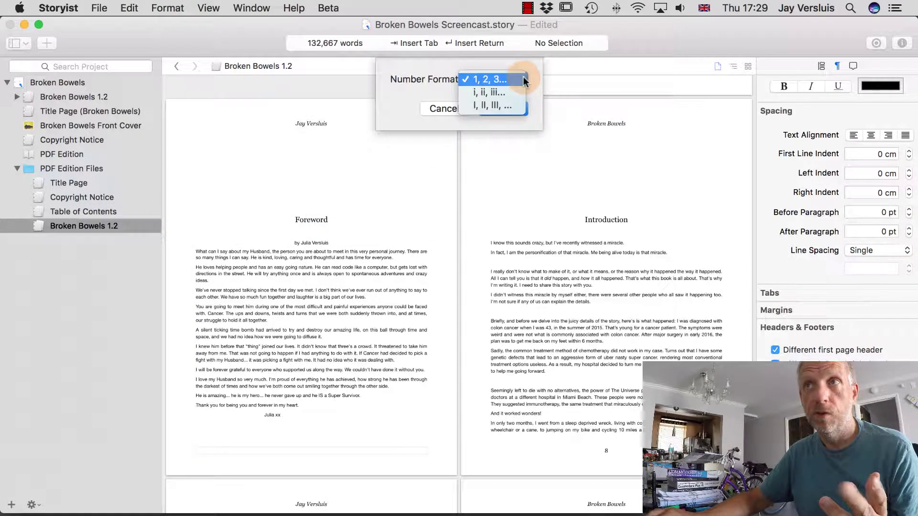
pyautogui.click(535, 78)
pyautogui.click(516, 110)
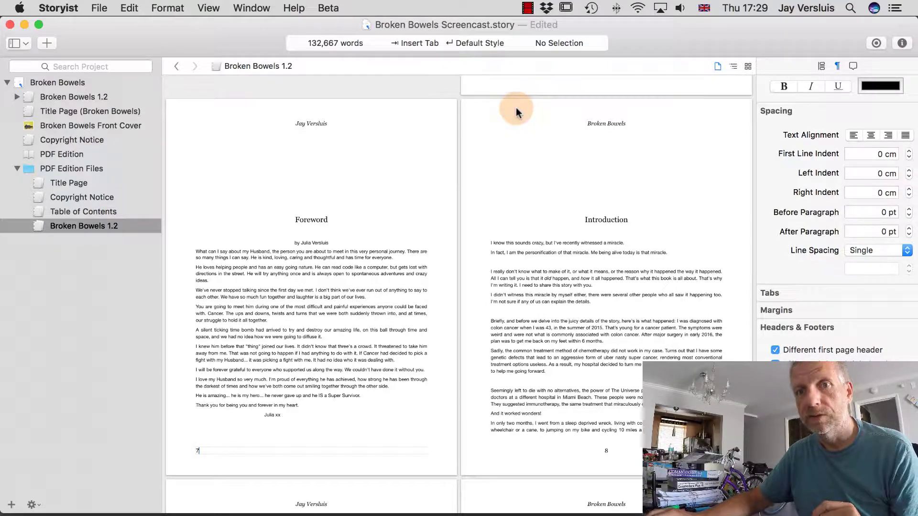
pyautogui.click(512, 127)
# Step: Right-align the page number in the footer of the Introduction page and check the footers of the following pages
pyautogui.click(247, 450)
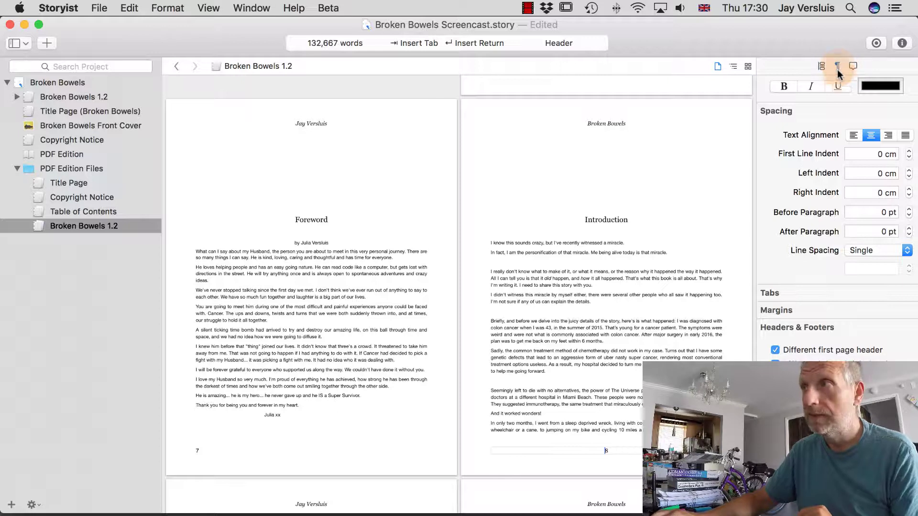
pyautogui.click(868, 137)
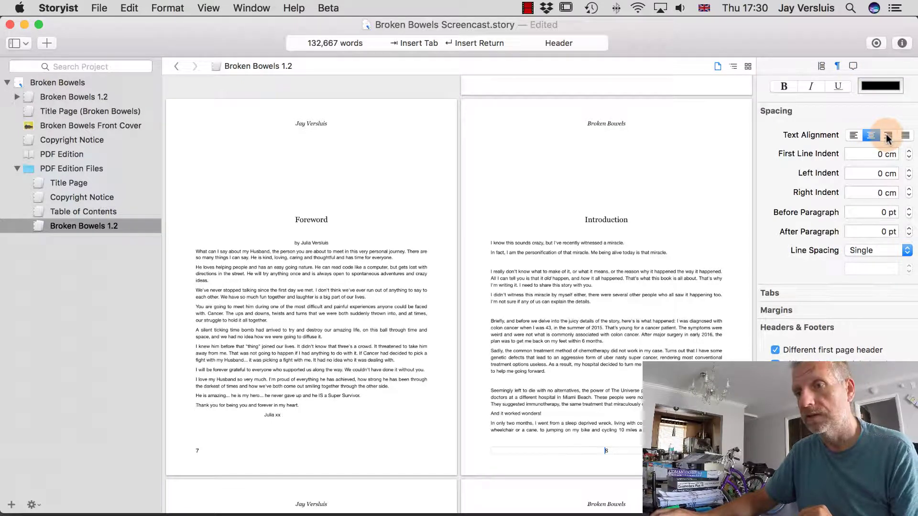
pyautogui.click(888, 138)
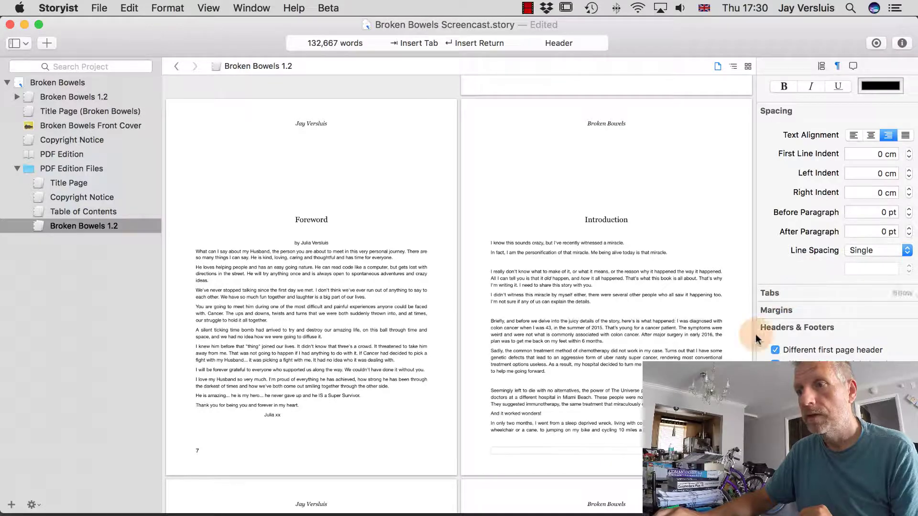
pyautogui.scroll(-5, 724, 306)
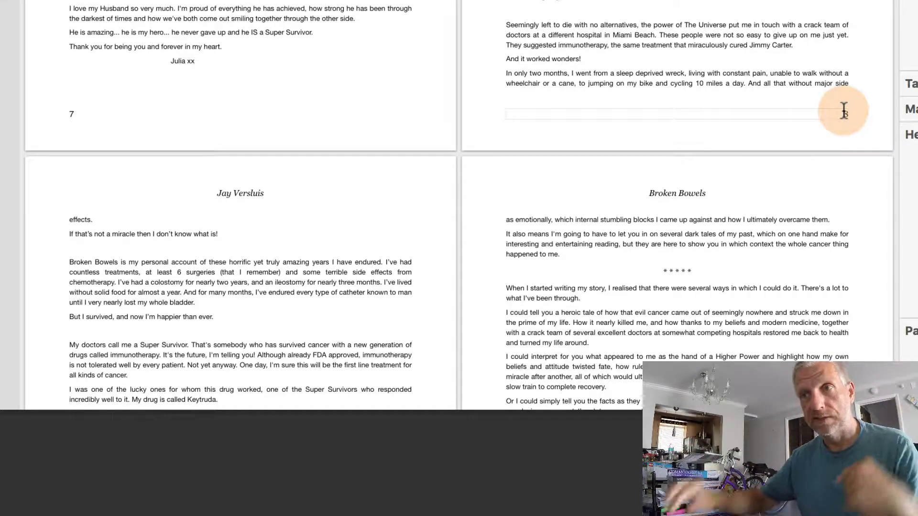
pyautogui.scroll(-10, 843, 110)
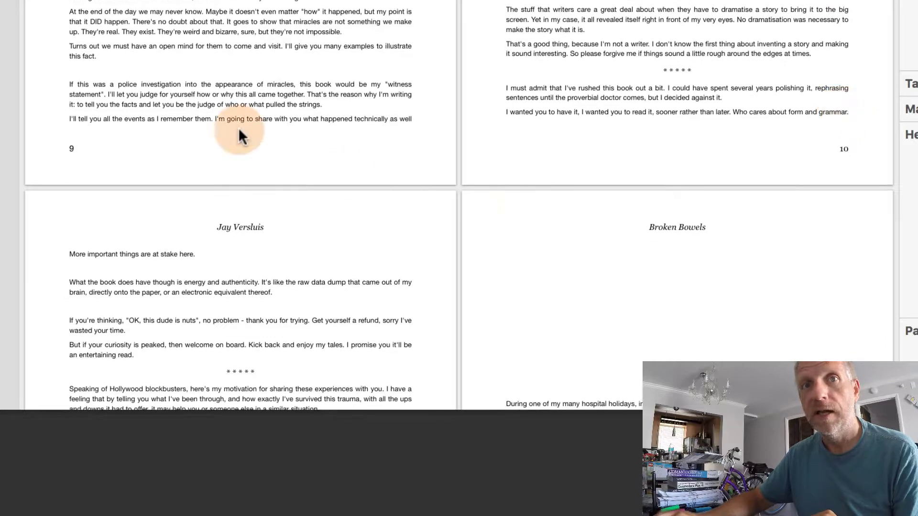
pyautogui.scroll(-10, 697, 134)
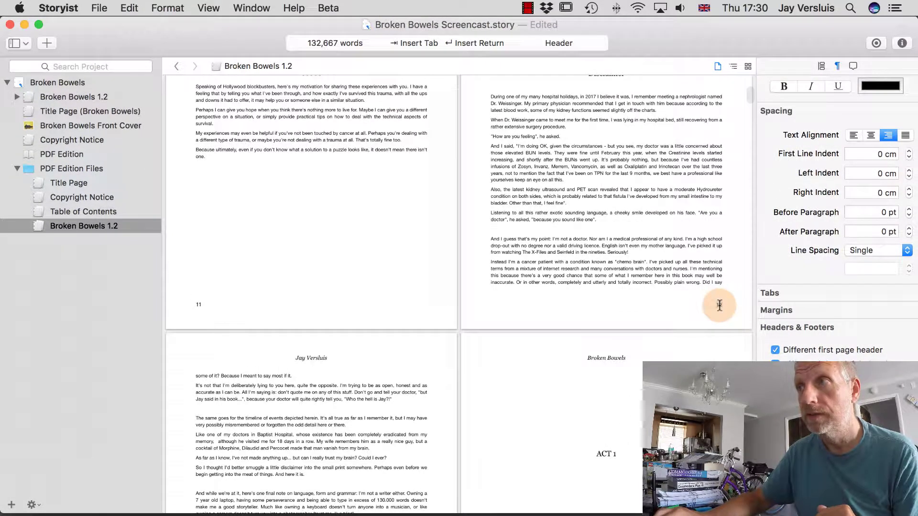
# Step: Change the font family of the Header style used by the right-aligned page number to Helvetica Neue
pyautogui.click(719, 305)
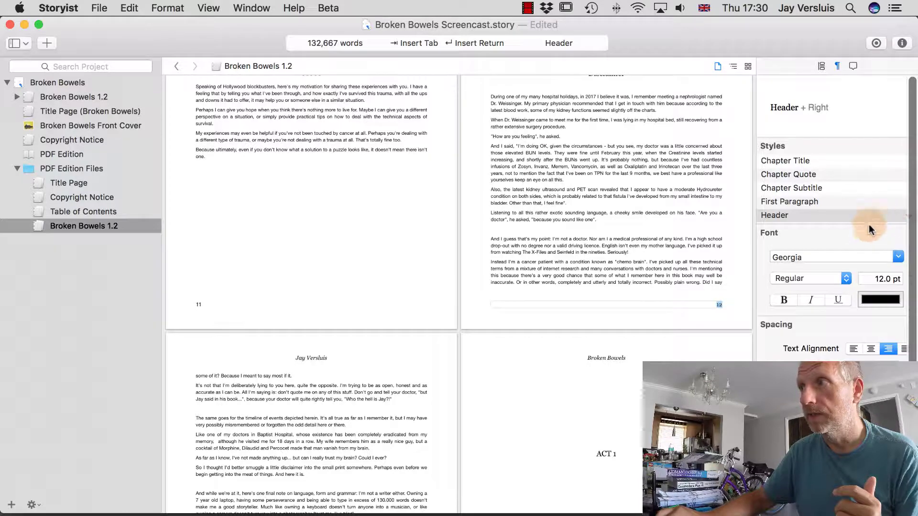
pyautogui.click(908, 220)
pyautogui.click(845, 275)
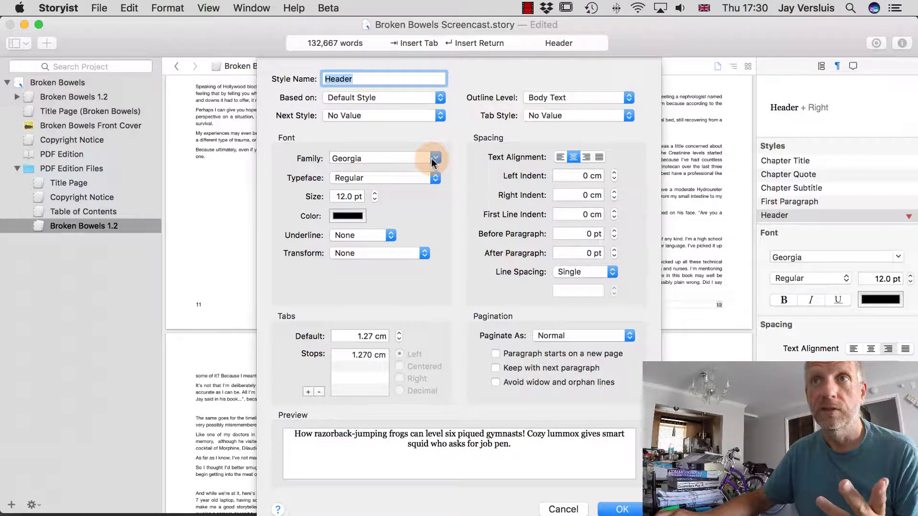
pyautogui.click(434, 158)
pyautogui.scroll(-5, 412, 211)
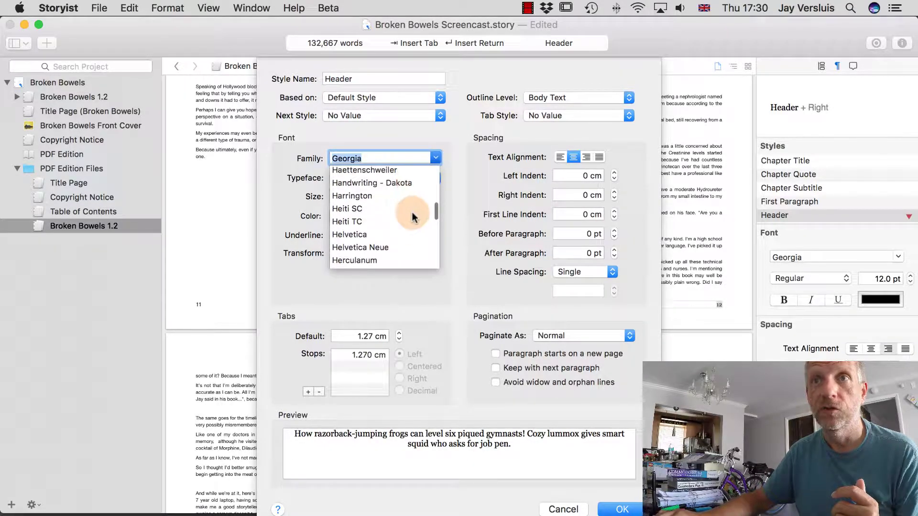
pyautogui.scroll(-3, 411, 215)
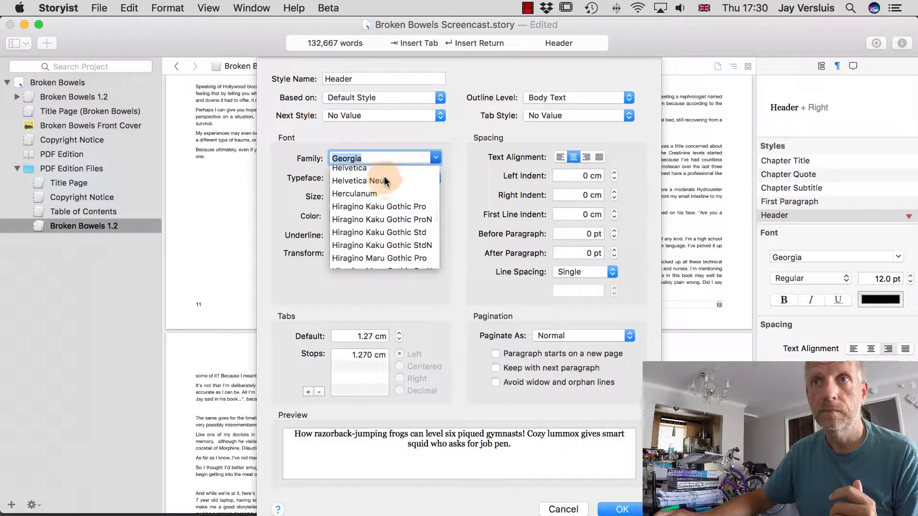
pyautogui.click(384, 181)
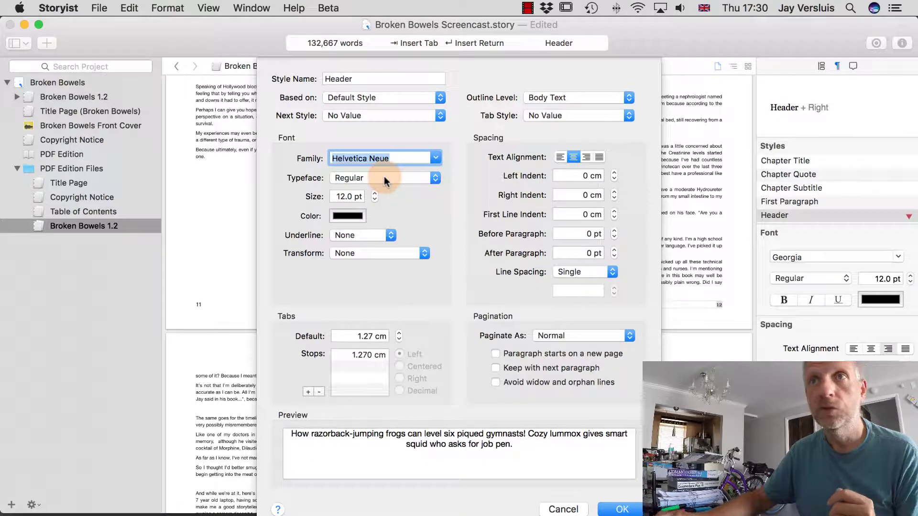
pyautogui.click(627, 510)
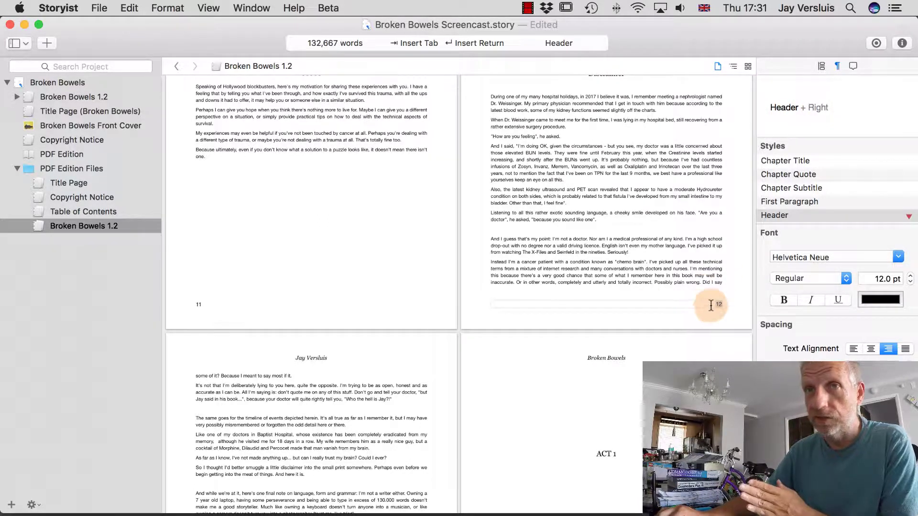
# Step: Apply the Header style to the page number in the opposite, left-page footer and left-align it, checking the following pages
pyautogui.click(199, 303)
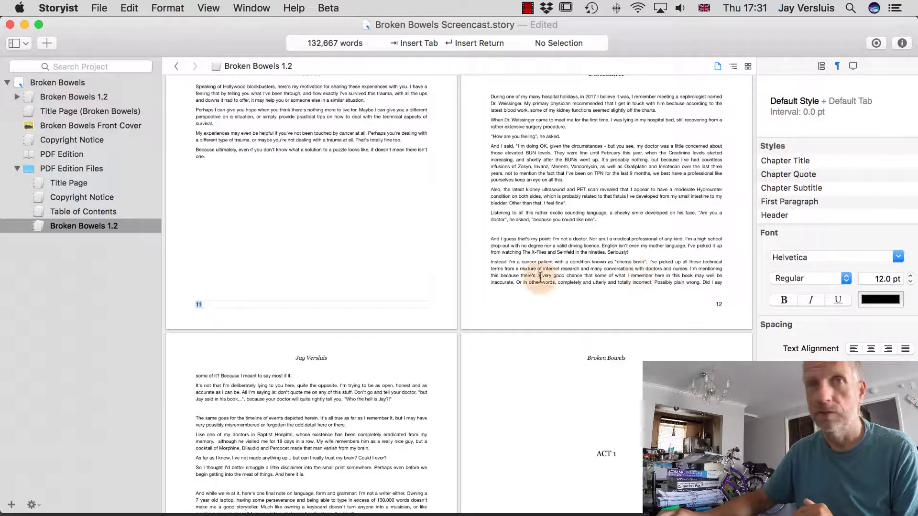
pyautogui.scroll(-3, 822, 191)
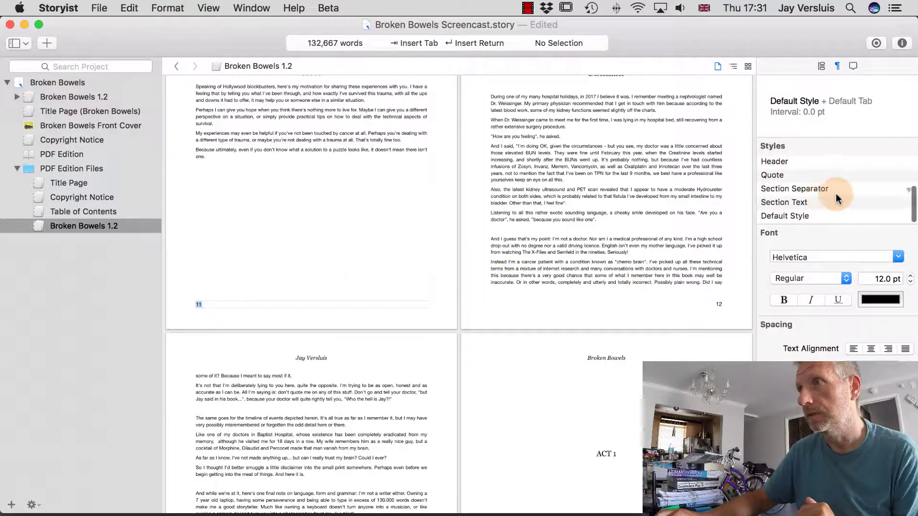
pyautogui.click(796, 162)
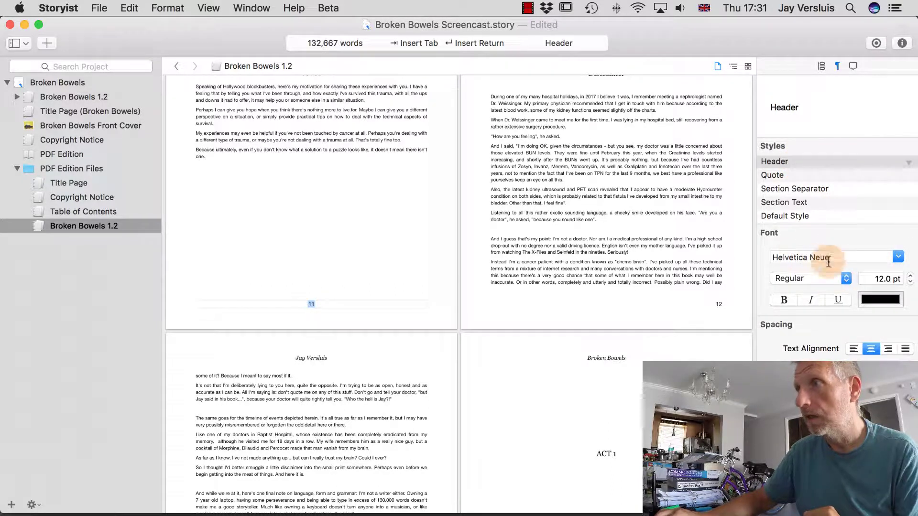
pyautogui.scroll(-2, 834, 330)
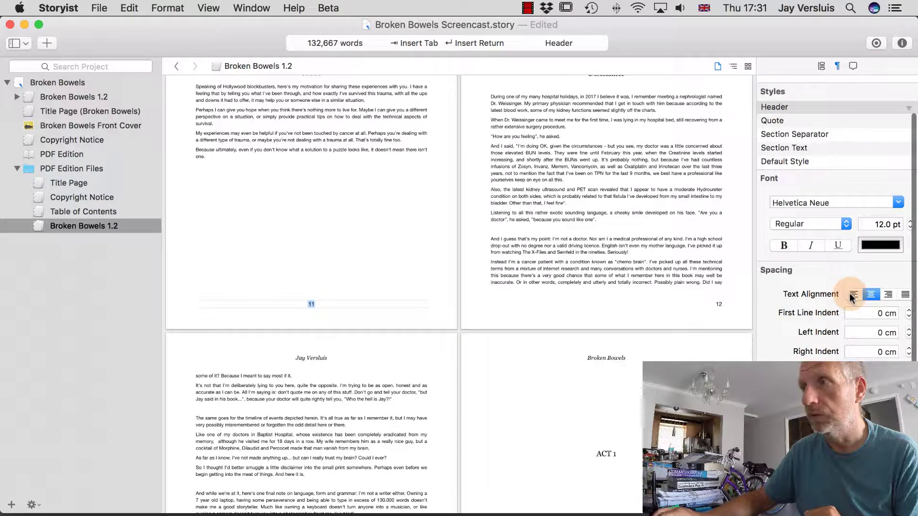
pyautogui.click(852, 295)
pyautogui.scroll(-10, 515, 327)
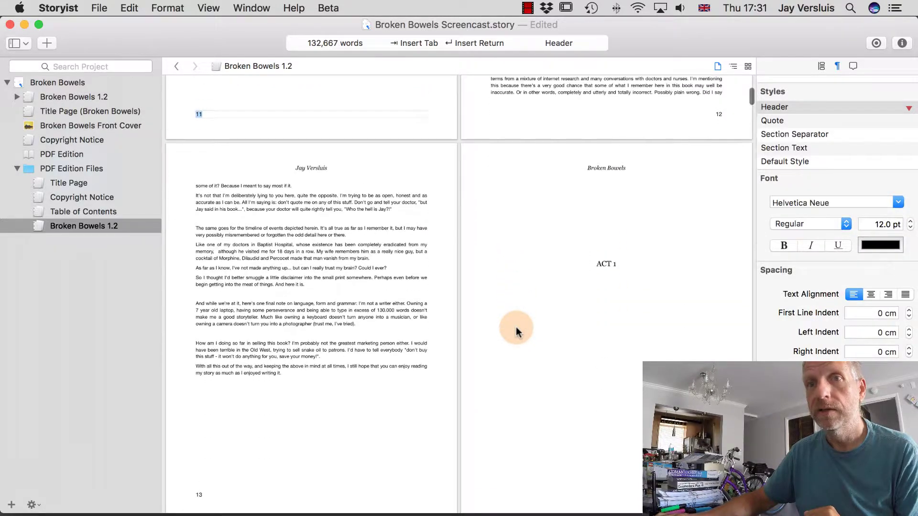
pyautogui.scroll(3, 515, 327)
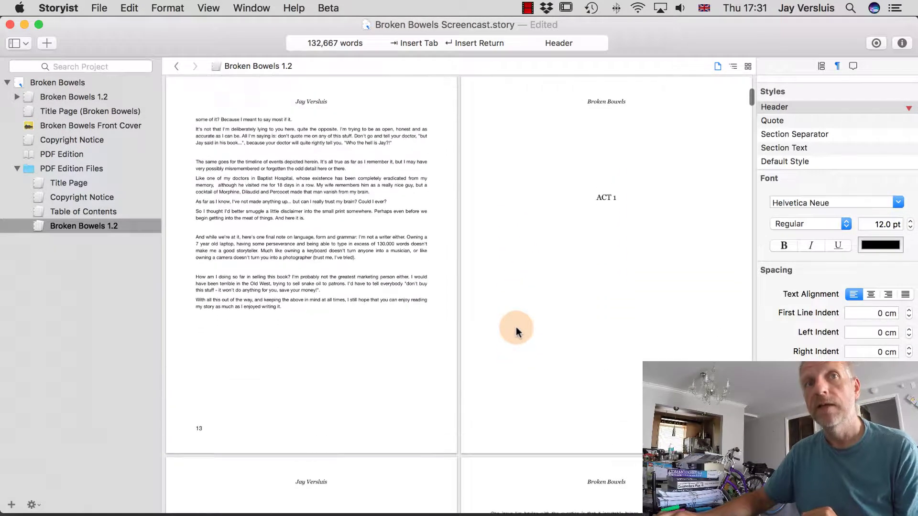
# Step: Build the PDF Edition and compare its page numbers with the footers in the Broken Bowels 1.2 text
pyautogui.click(66, 155)
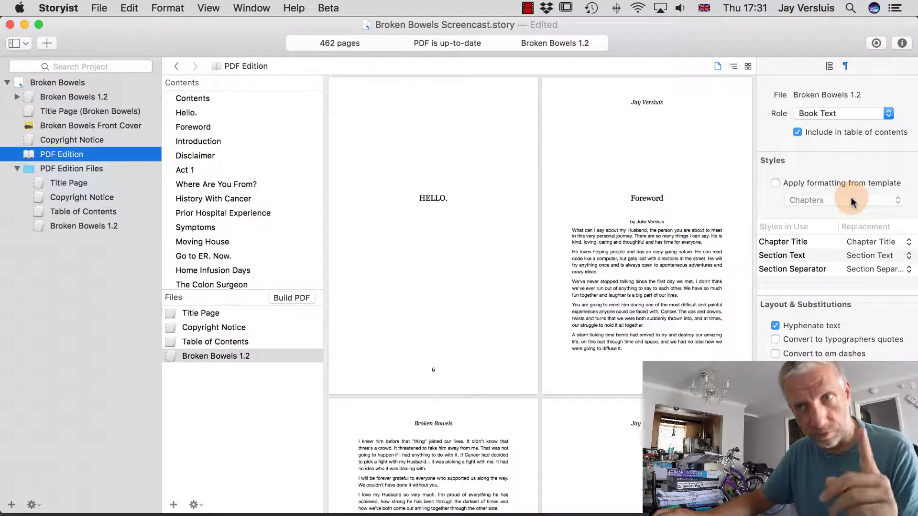
pyautogui.click(305, 299)
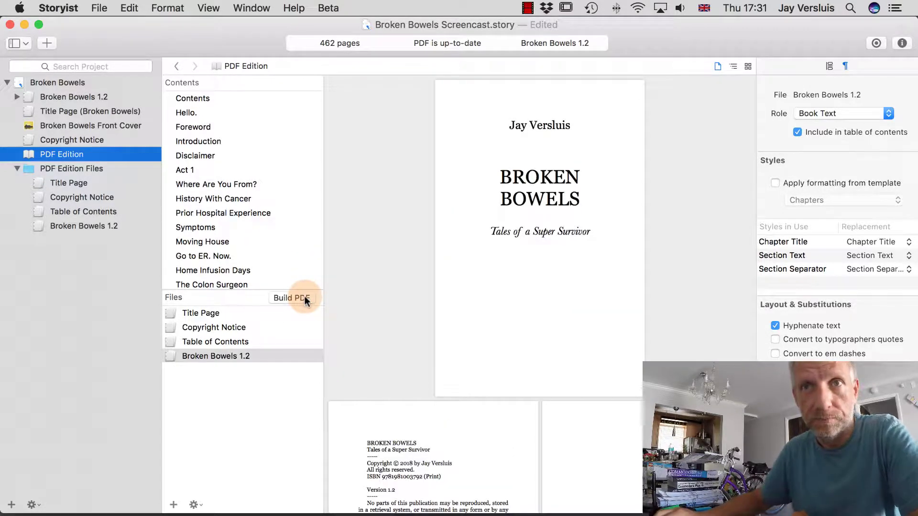
pyautogui.scroll(-20, 495, 341)
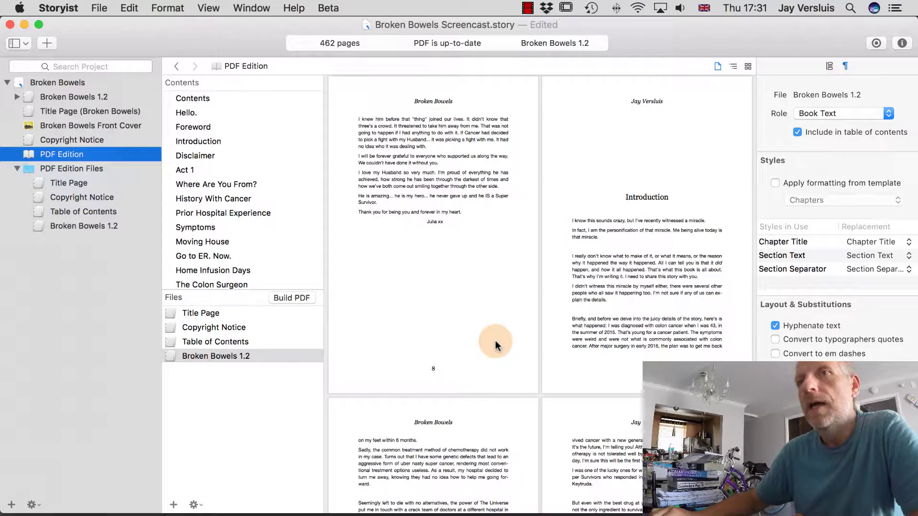
pyautogui.scroll(-10, 495, 340)
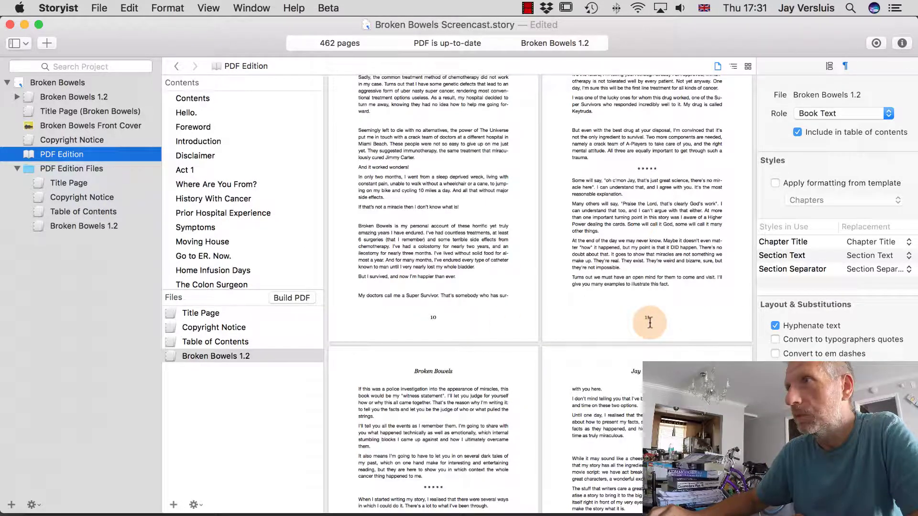
pyautogui.click(85, 226)
pyautogui.scroll(-20, 507, 329)
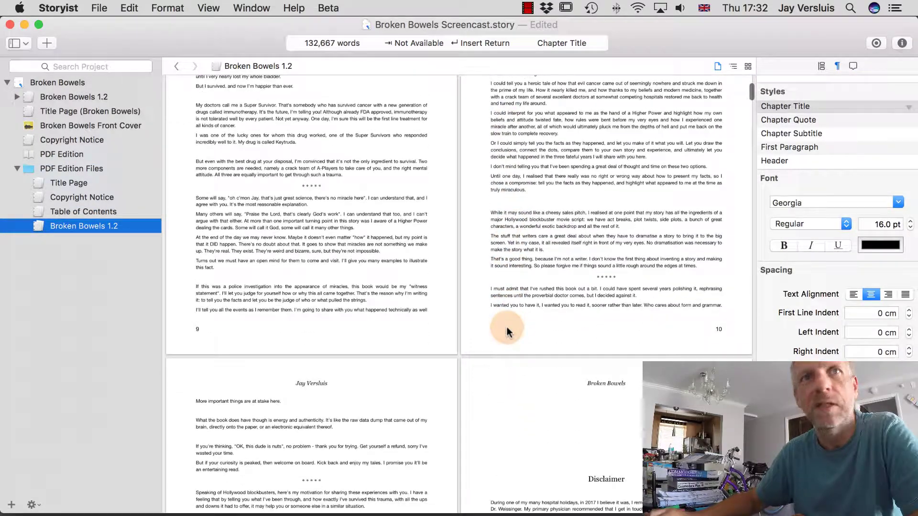
# Step: Remove Broken Bowels 1.2 from the PDF Edition's files and add it again after Table of Contents from the PDF Edition Files folder
pyautogui.click(79, 156)
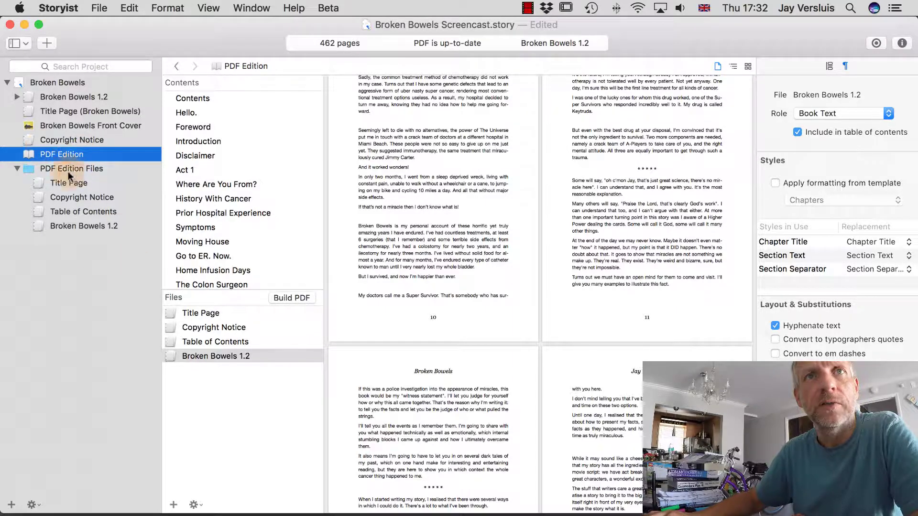
pyautogui.rightClick(243, 354)
pyautogui.click(305, 375)
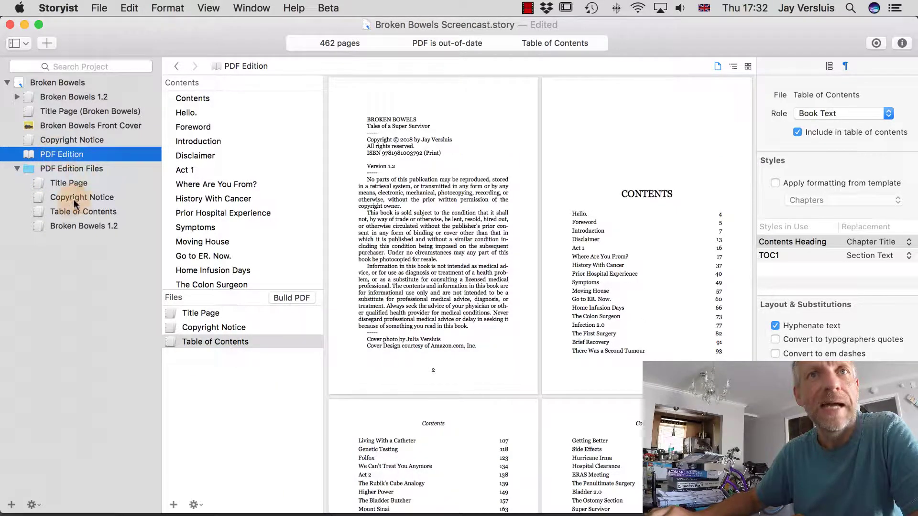
pyautogui.moveTo(53, 222); pyautogui.dragTo(256, 439)
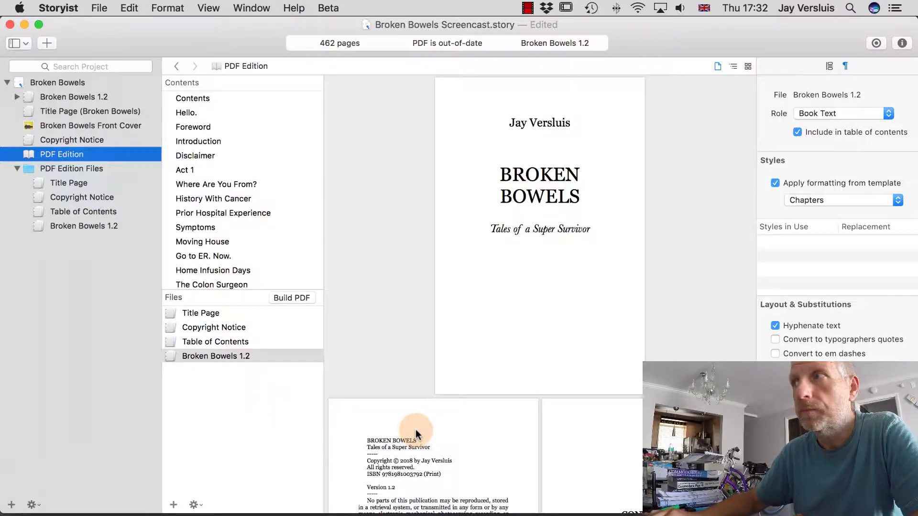
# Step: Turn off Apply formatting from template for the Broken Bowels 1.2 file in the PDF Edition
pyautogui.scroll(-10, 416, 434)
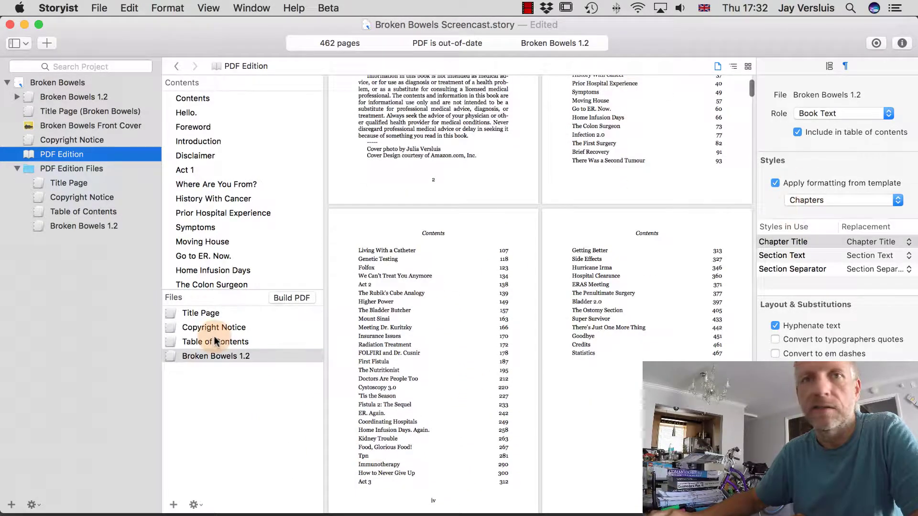
pyautogui.click(774, 184)
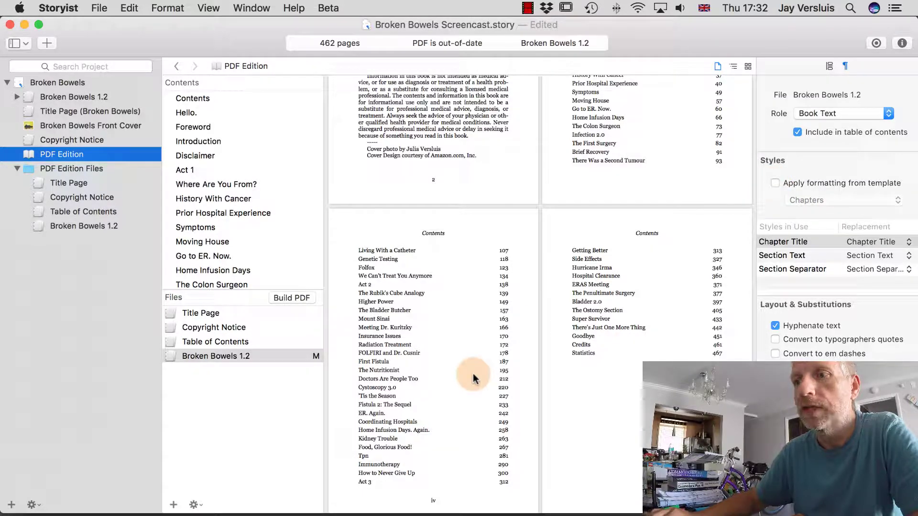
pyautogui.scroll(-15, 446, 367)
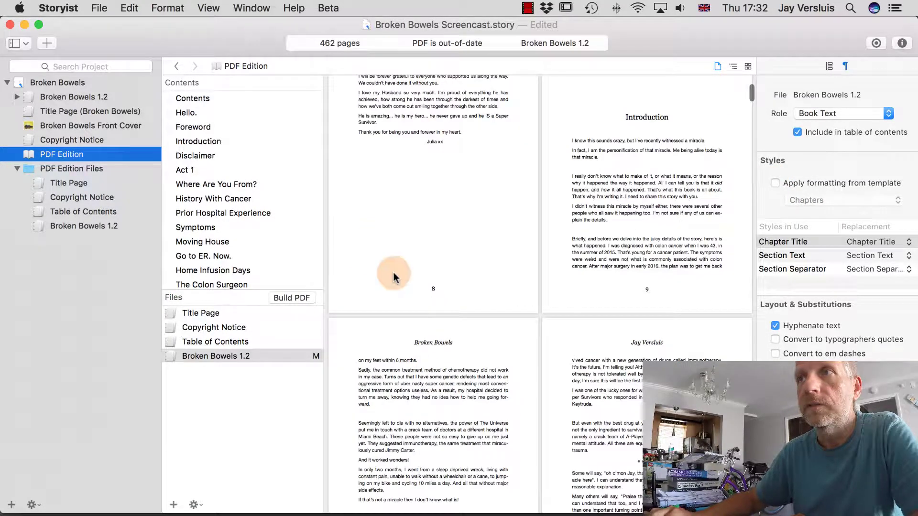
# Step: Rebuild the PDF Edition and check the page numbers on the HELLO, Foreword and following pages
pyautogui.click(302, 298)
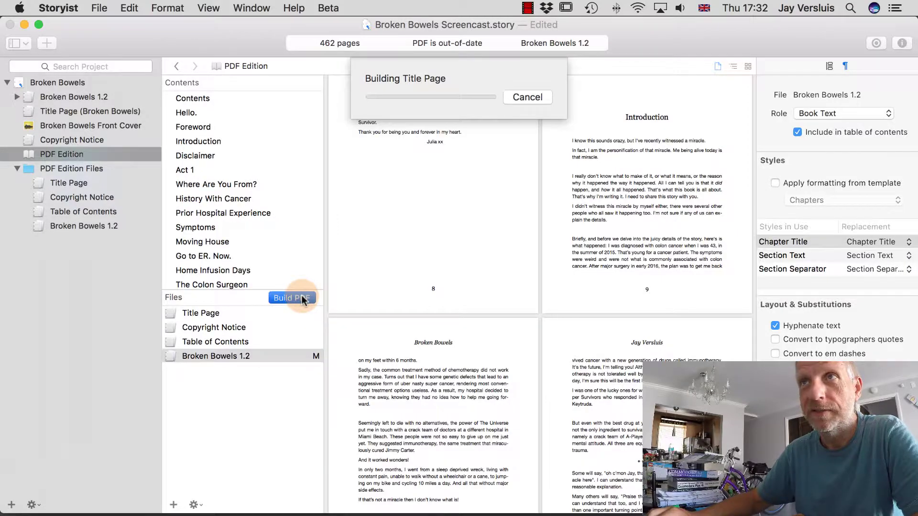
pyautogui.scroll(-5, 451, 437)
pyautogui.scroll(-10, 452, 437)
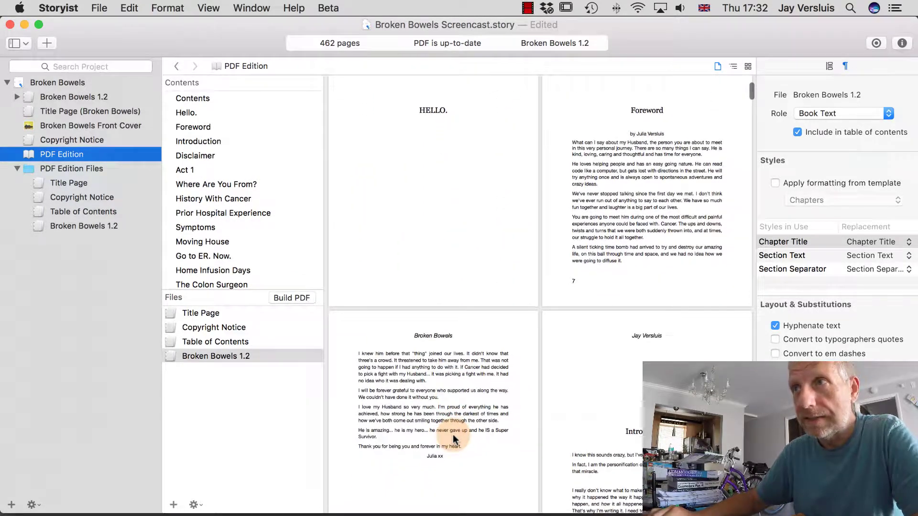
pyautogui.scroll(10, 453, 438)
pyautogui.scroll(-7, 453, 437)
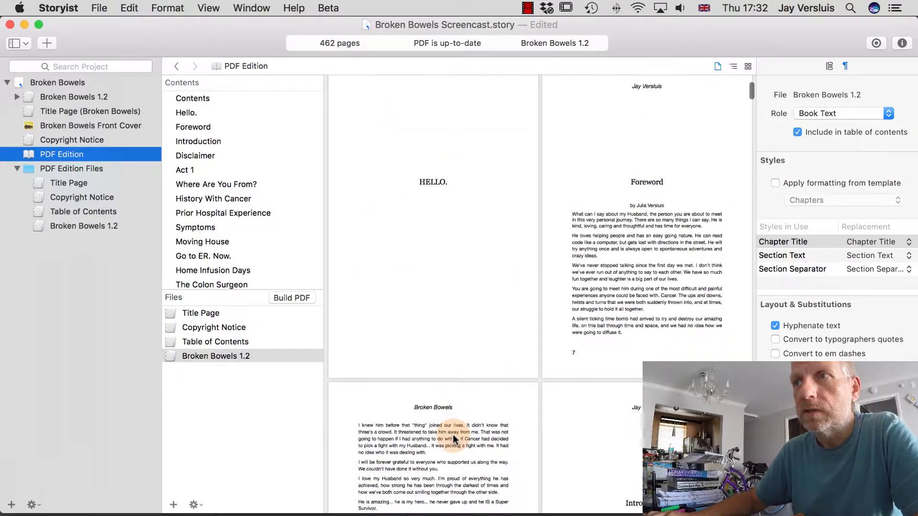
pyautogui.scroll(-3, 453, 438)
pyautogui.scroll(3, 453, 437)
pyautogui.scroll(-3, 453, 437)
pyautogui.scroll(1, 453, 437)
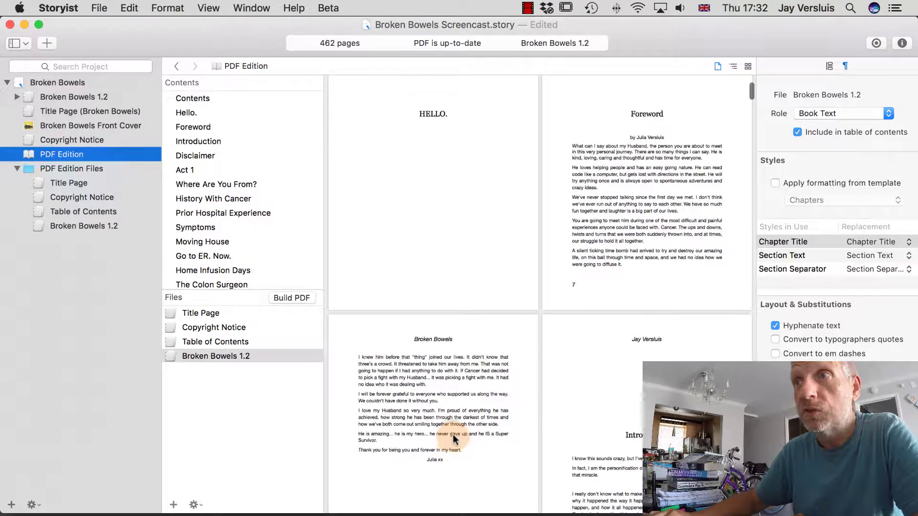
pyautogui.scroll(1, 453, 437)
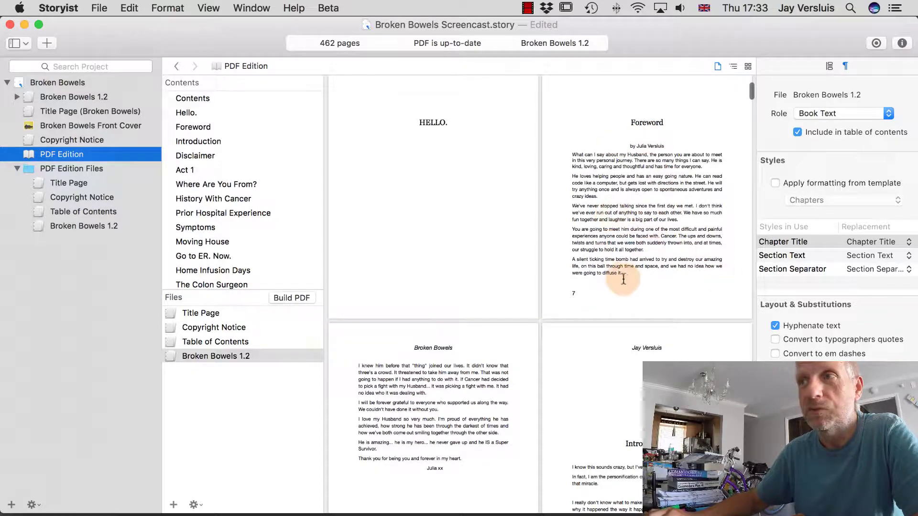
pyautogui.scroll(3, 639, 290)
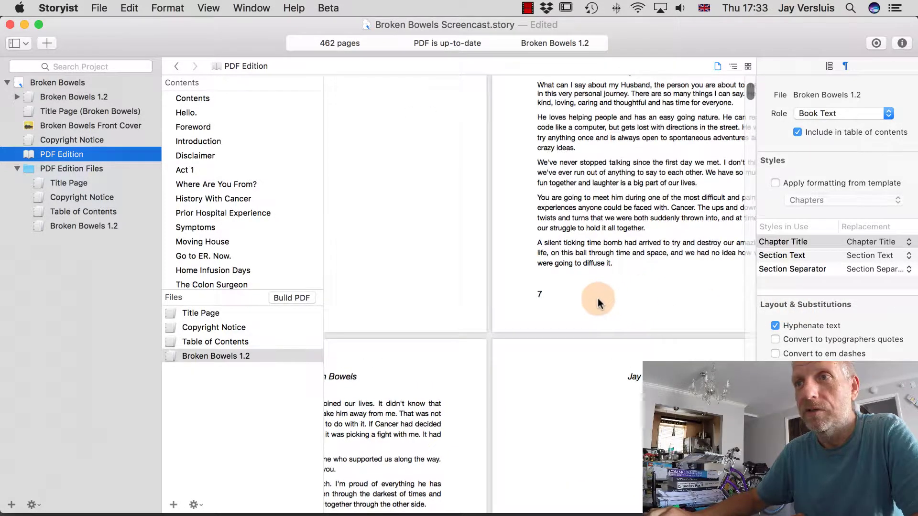
# Step: Examine on which side the page numbers sit on the Foreword and Introduction pages of the PDF Edition
pyautogui.hscroll(3, 612, 304)
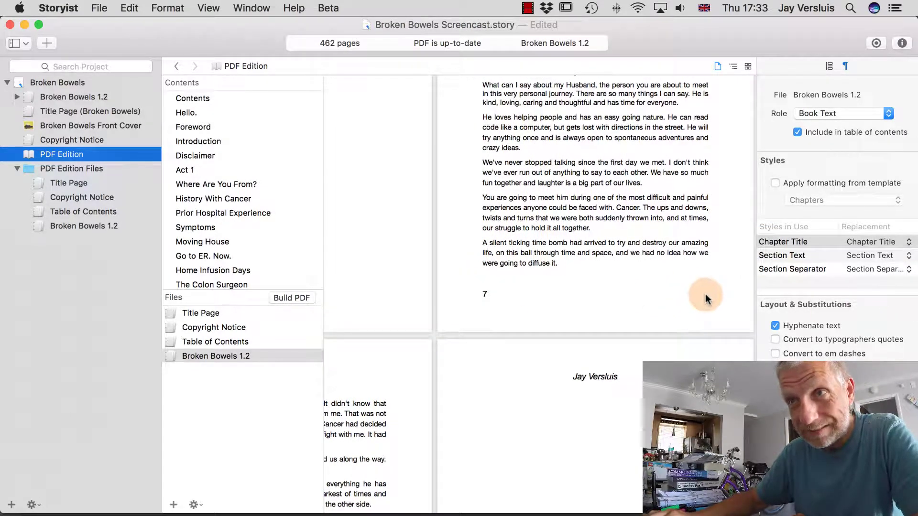
pyautogui.hscroll(-5, 704, 311)
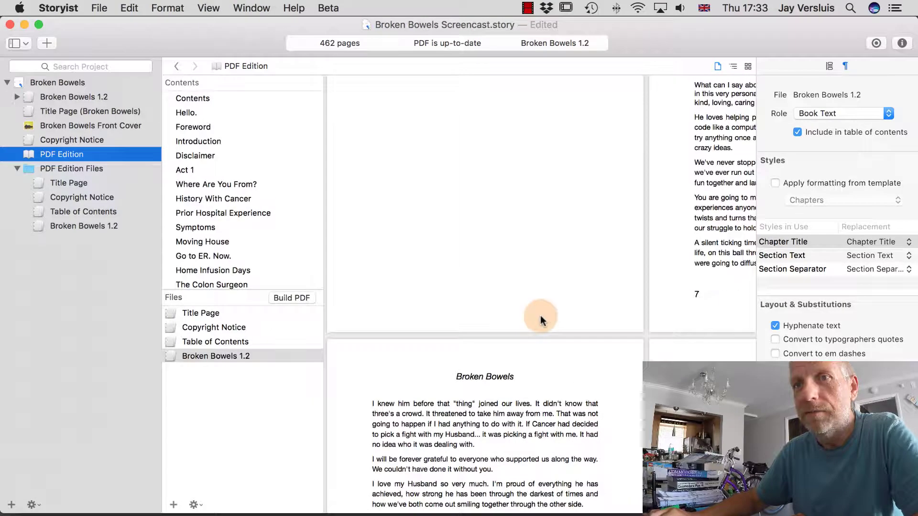
pyautogui.press('super+minus')
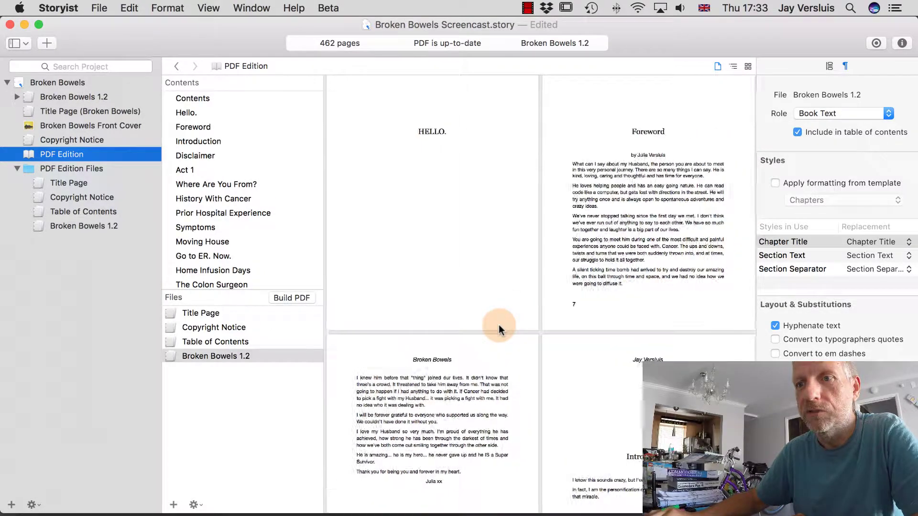
pyautogui.scroll(-5, 497, 325)
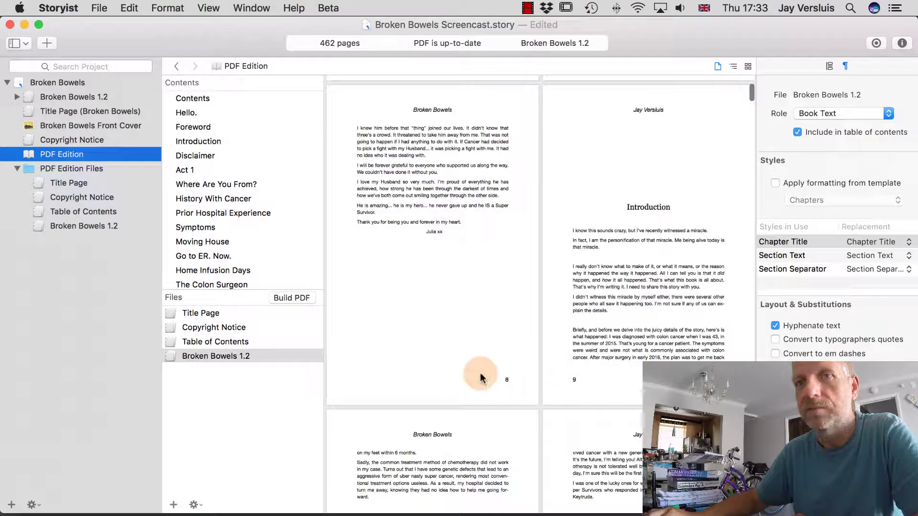
# Step: In the Broken Bowels 1.2 text, right-align the footer page number on the Foreword page and left-align the one on the Introduction page
pyautogui.click(70, 225)
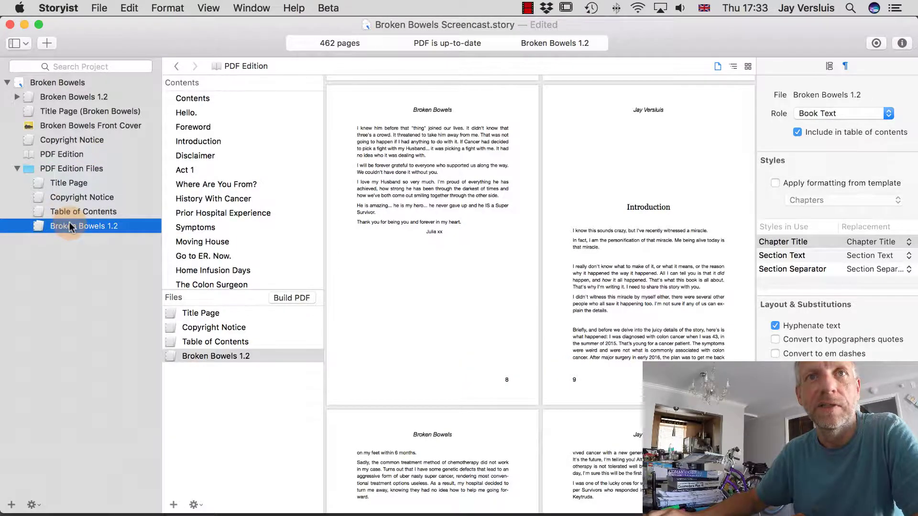
pyautogui.scroll(-8, 385, 312)
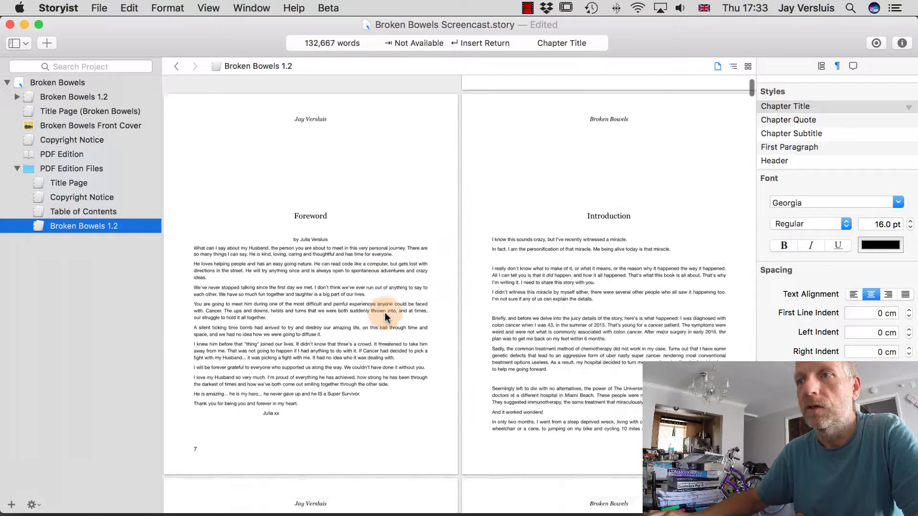
pyautogui.scroll(-10, 385, 313)
pyautogui.click(208, 244)
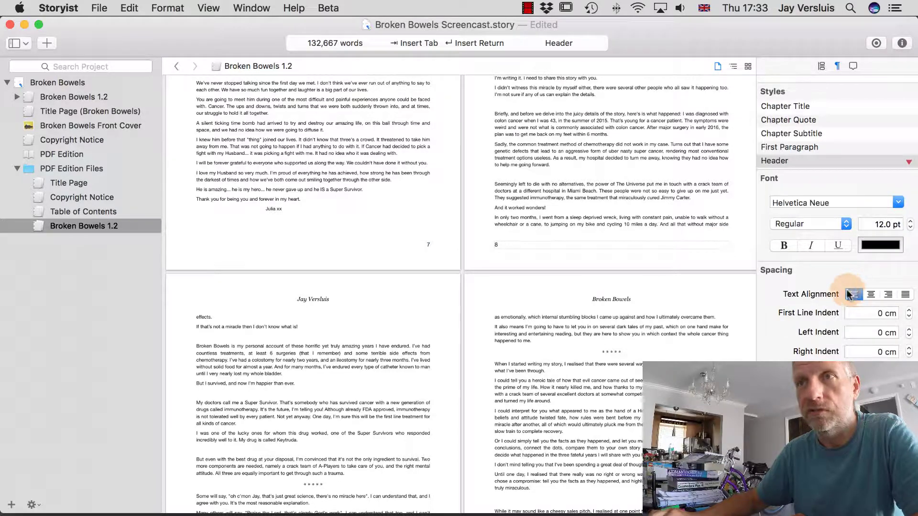
pyautogui.click(594, 203)
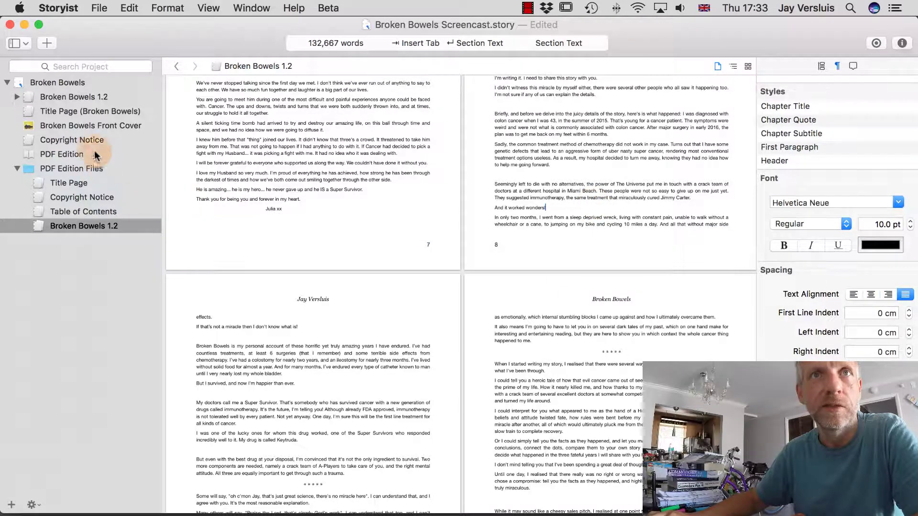
# Step: Rebuild the PDF Edition and check the page numbers from the Contents pages through the Introduction
pyautogui.click(74, 154)
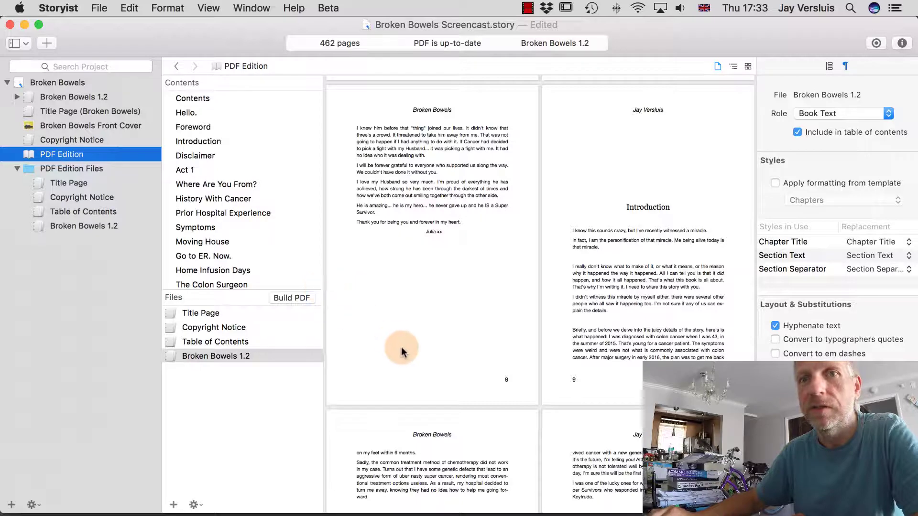
pyautogui.scroll(-2, 401, 351)
pyautogui.scroll(-5, 401, 351)
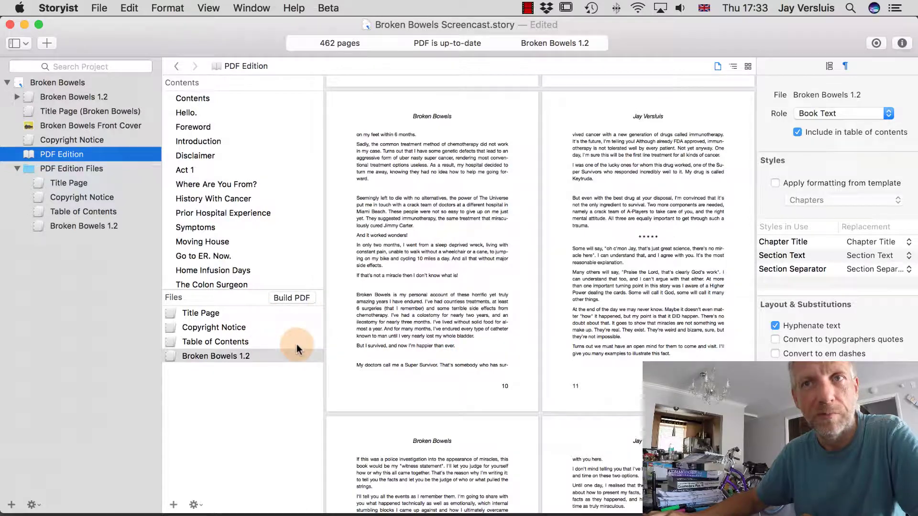
pyautogui.click(306, 297)
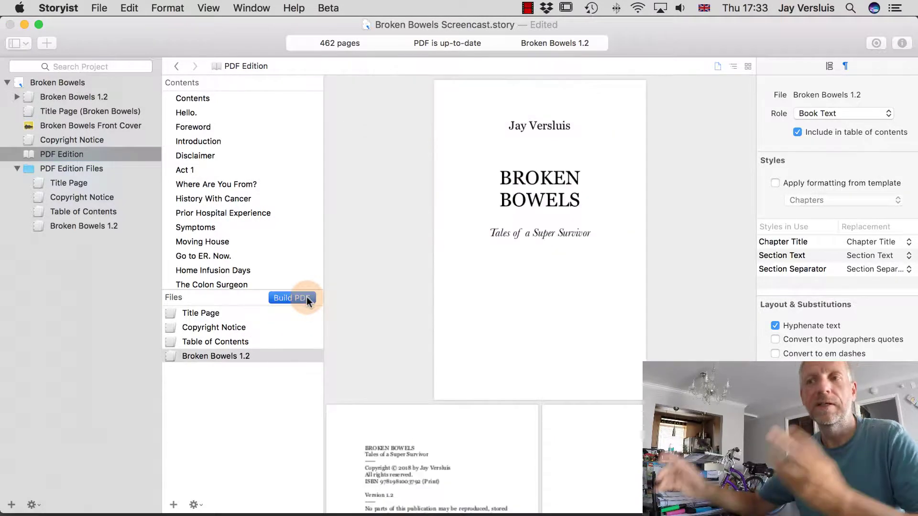
pyautogui.scroll(-15, 512, 420)
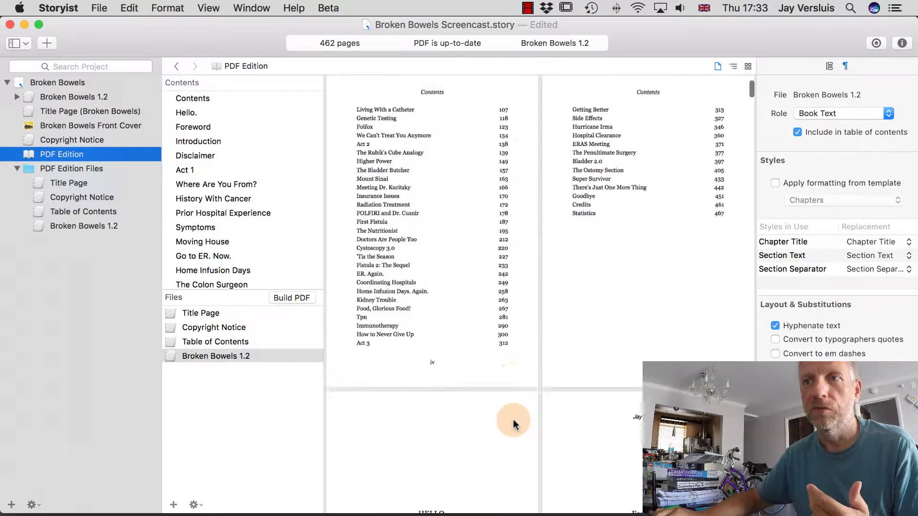
pyautogui.scroll(-10, 513, 422)
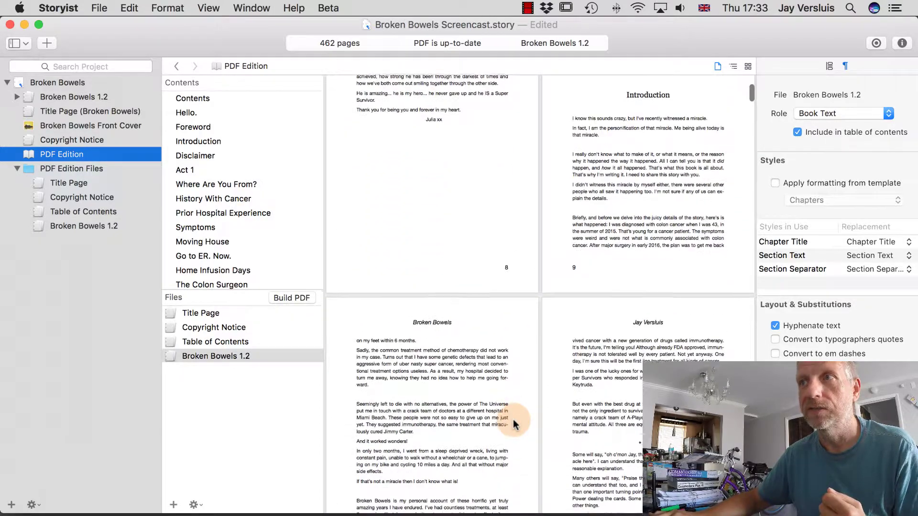
pyautogui.scroll(-6, 512, 421)
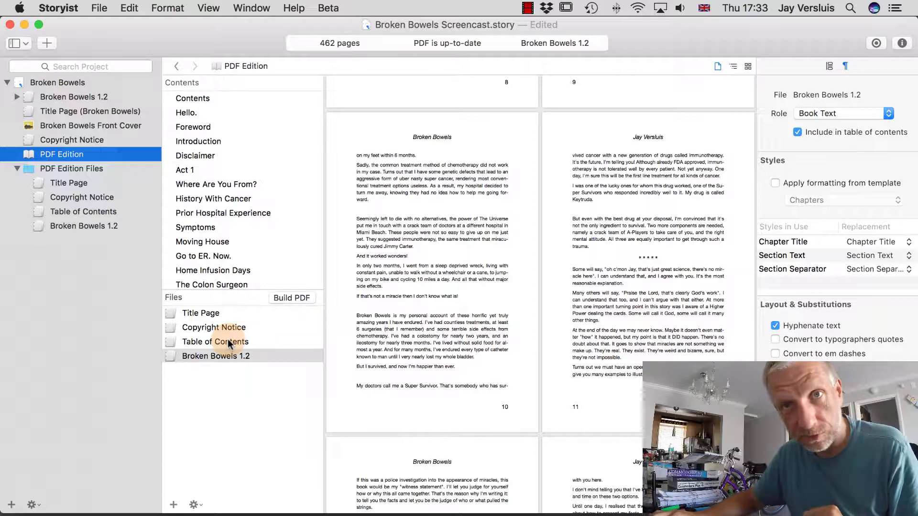
# Step: Remove Broken Bowels 1.2 from the PDF Edition's files and add the edited copy from PDF Edition Files back after Table of Contents
pyautogui.click(229, 342)
pyautogui.click(225, 358)
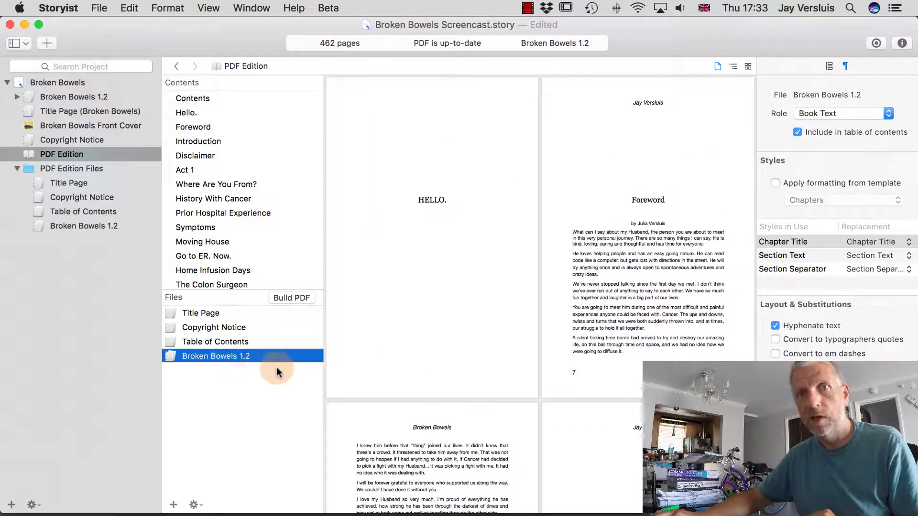
pyautogui.press('BackSpace')
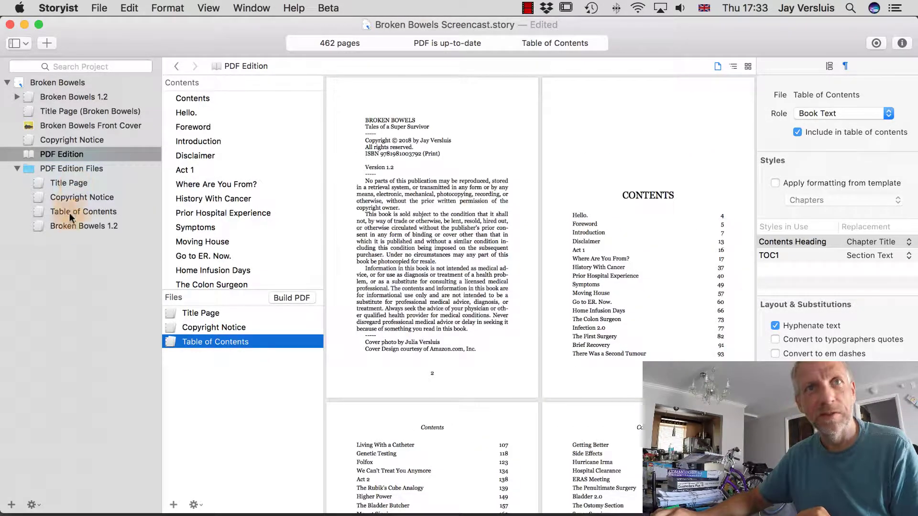
pyautogui.moveTo(78, 225); pyautogui.dragTo(216, 373)
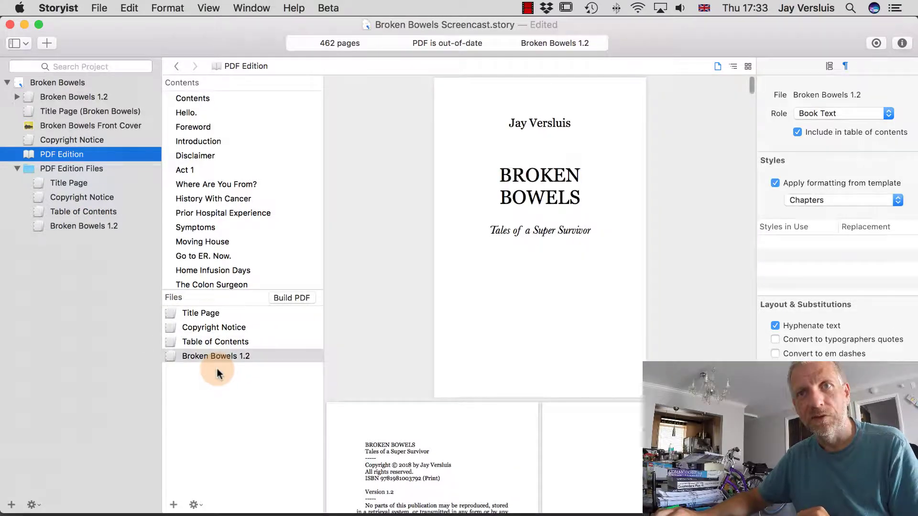
# Step: Turn off Apply formatting from template for the re-added Broken Bowels 1.2, rebuild the PDF Edition and check the Foreword's page number
pyautogui.click(303, 300)
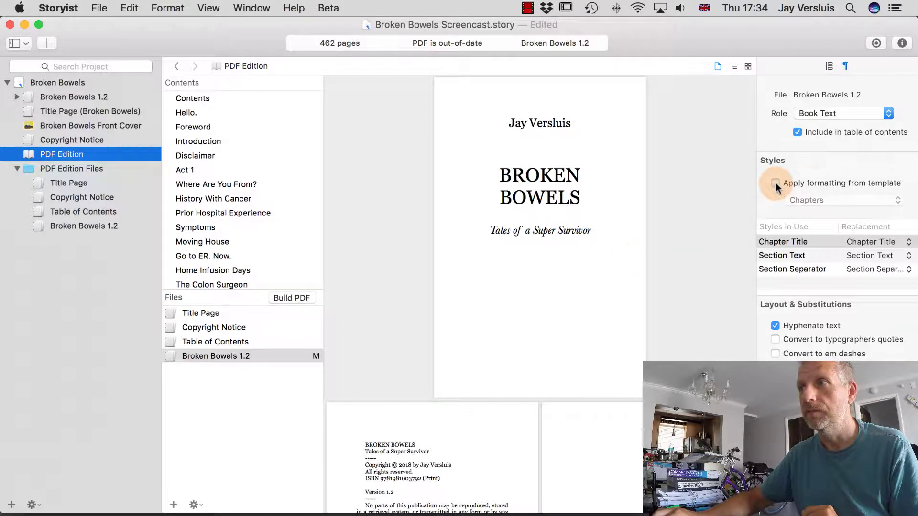
pyautogui.click(301, 298)
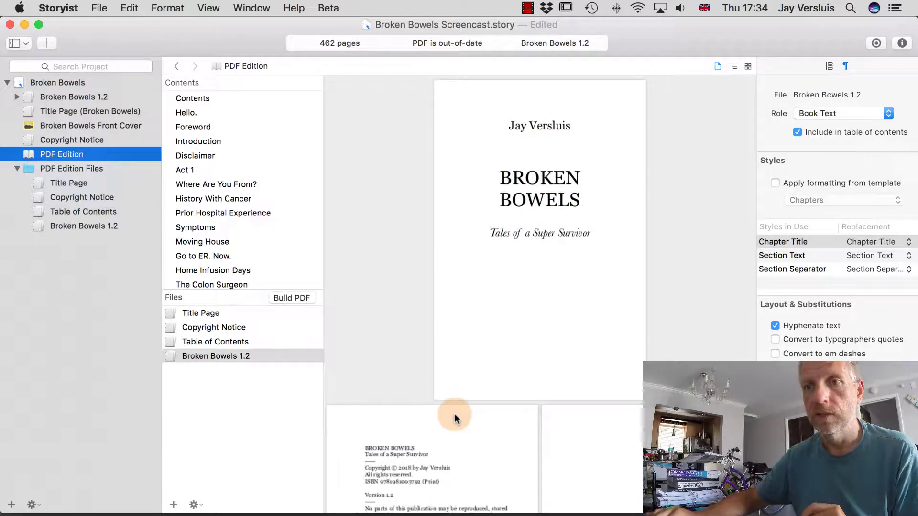
pyautogui.scroll(-15, 454, 414)
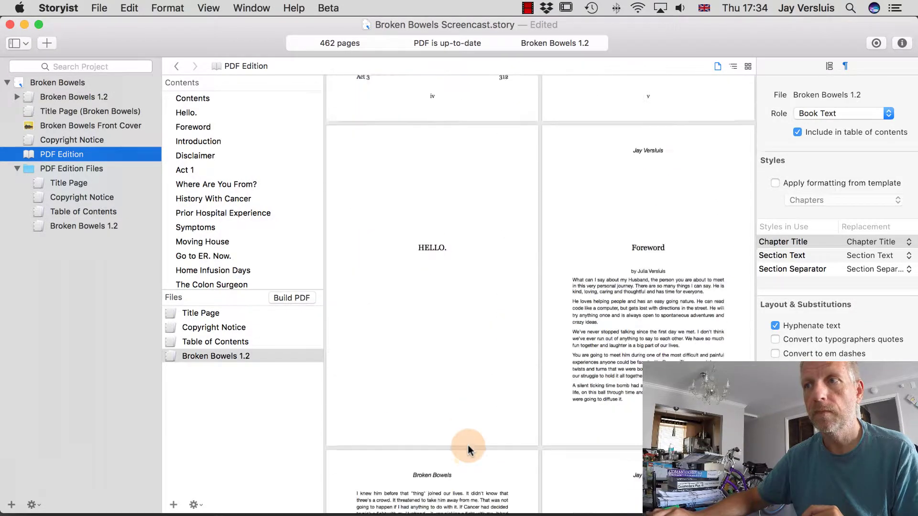
pyautogui.scroll(-5, 467, 445)
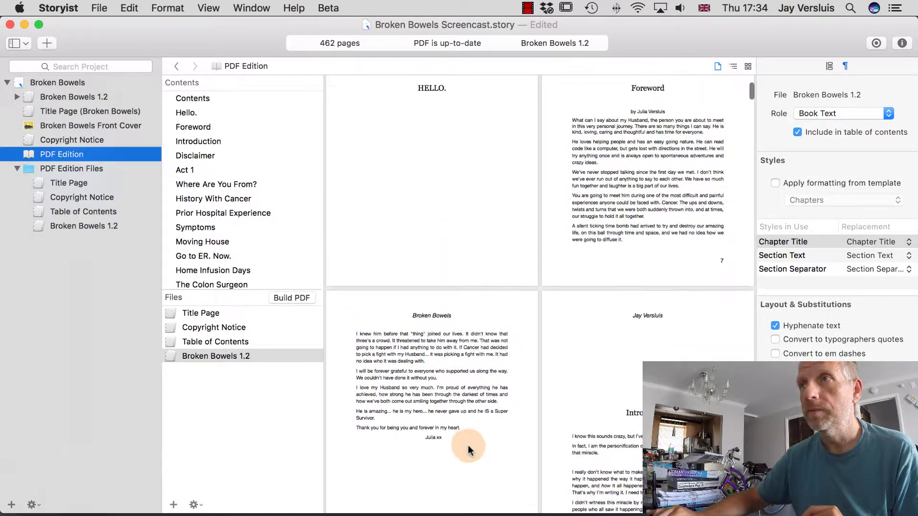
pyautogui.scroll(1, 468, 445)
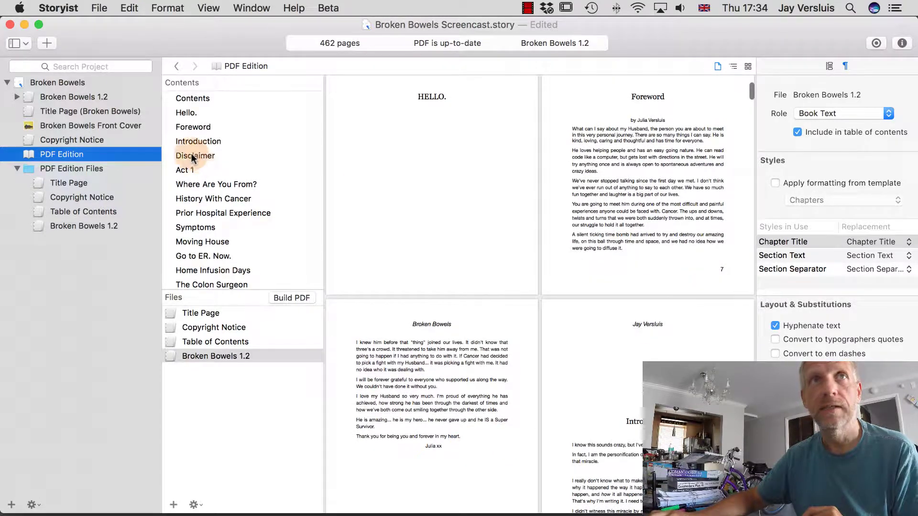
# Step: Hide the project sidebar and inspect the page number positions at larger size from the Foreword through the Introduction pages
pyautogui.click(15, 43)
pyautogui.click(33, 67)
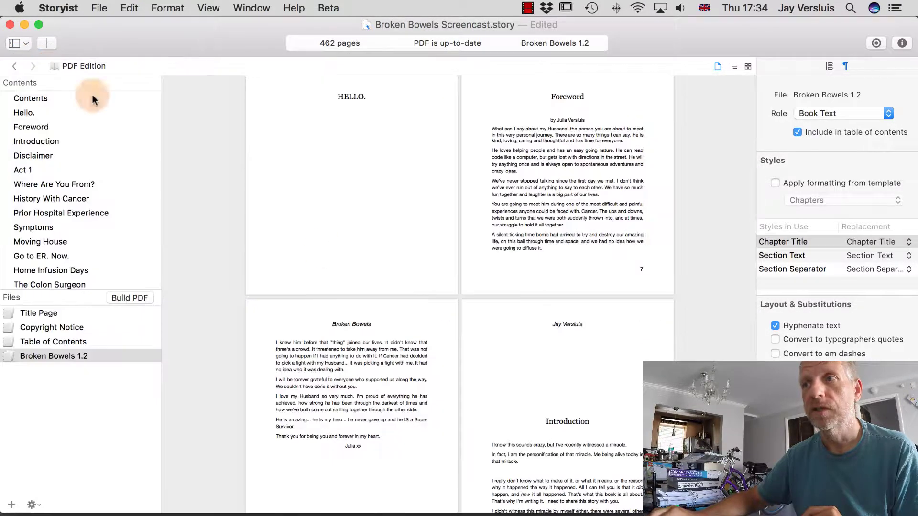
pyautogui.press('super+plus')
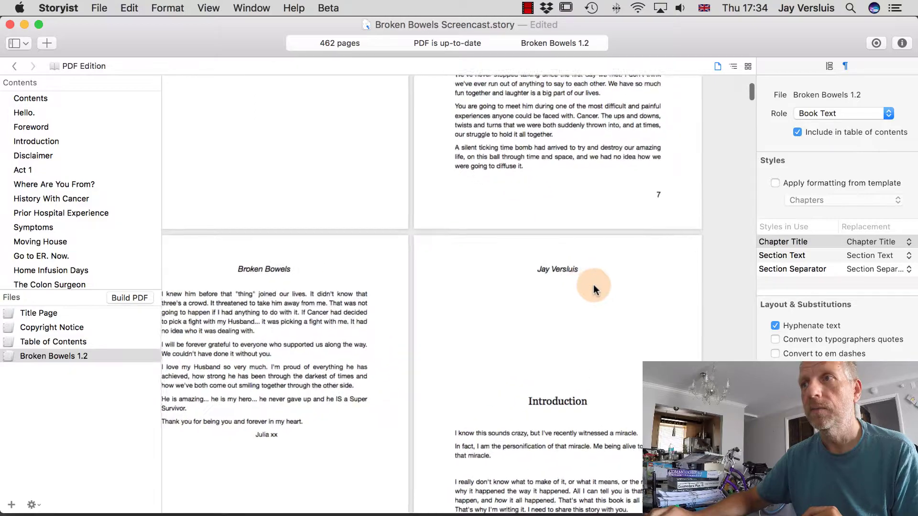
pyautogui.scroll(-10, 700, 197)
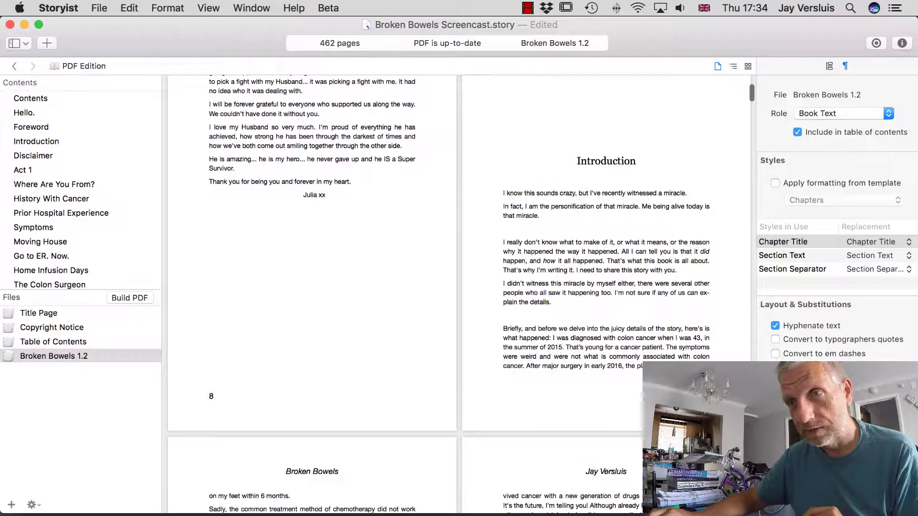
pyautogui.scroll(-13, 338, 406)
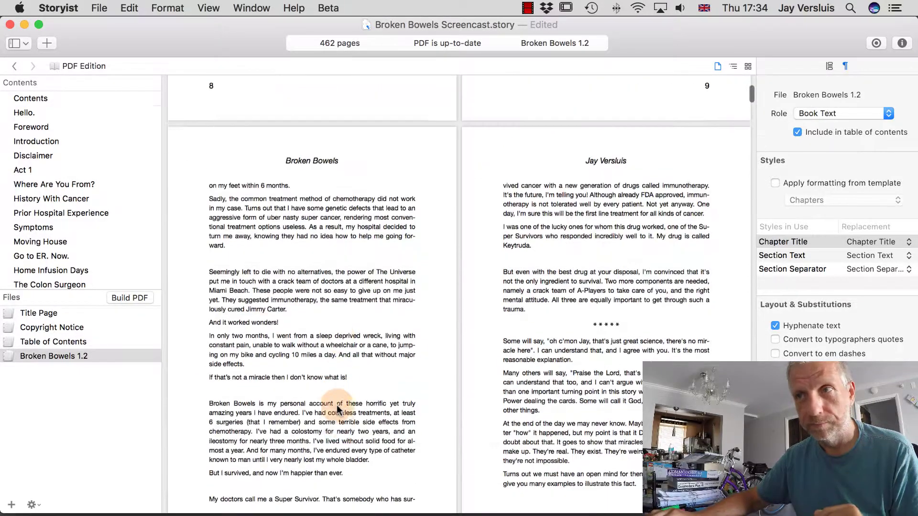
pyautogui.scroll(-5, 337, 407)
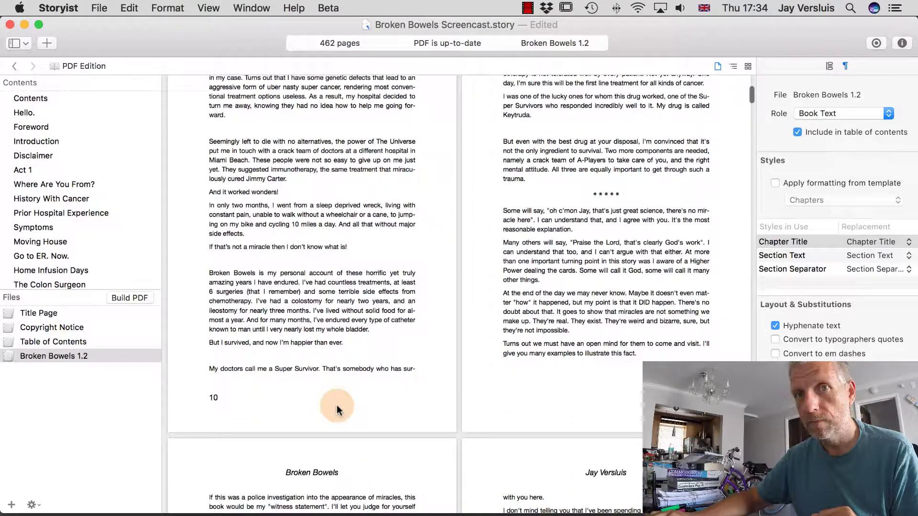
pyautogui.scroll(-1, 336, 406)
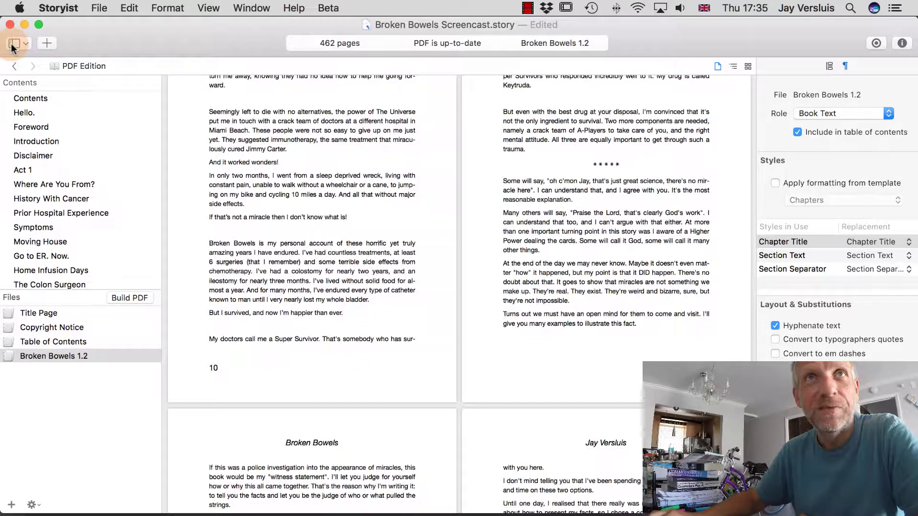
# Step: Bring the project sidebar back into view beside the PDF Edition
pyautogui.click(99, 8)
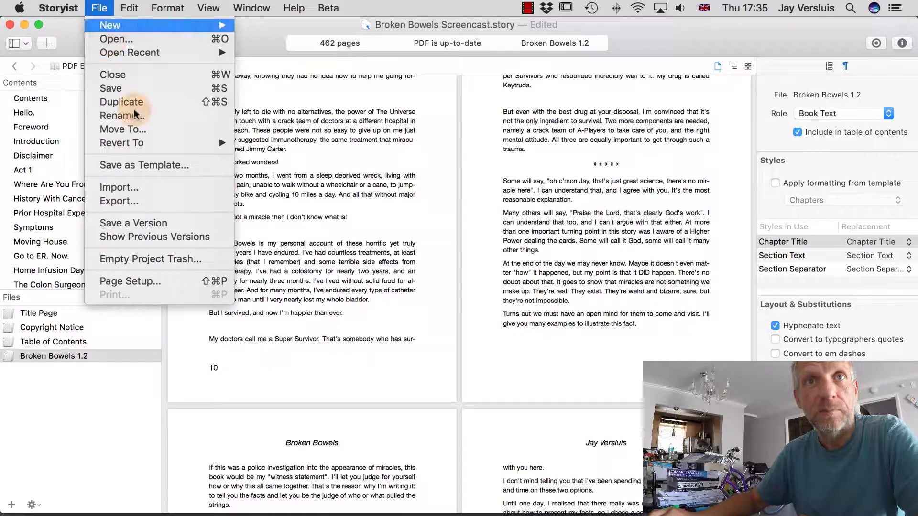
pyautogui.click(294, 210)
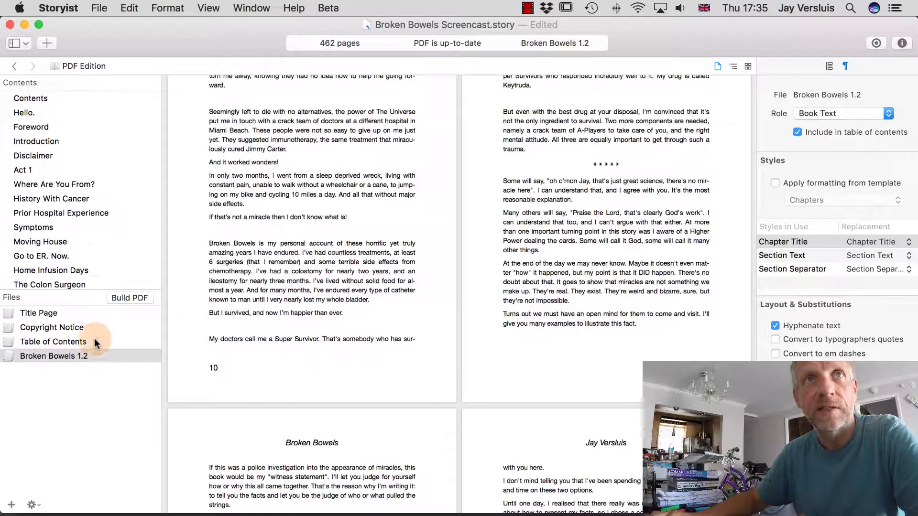
pyautogui.click(12, 48)
pyautogui.click(29, 68)
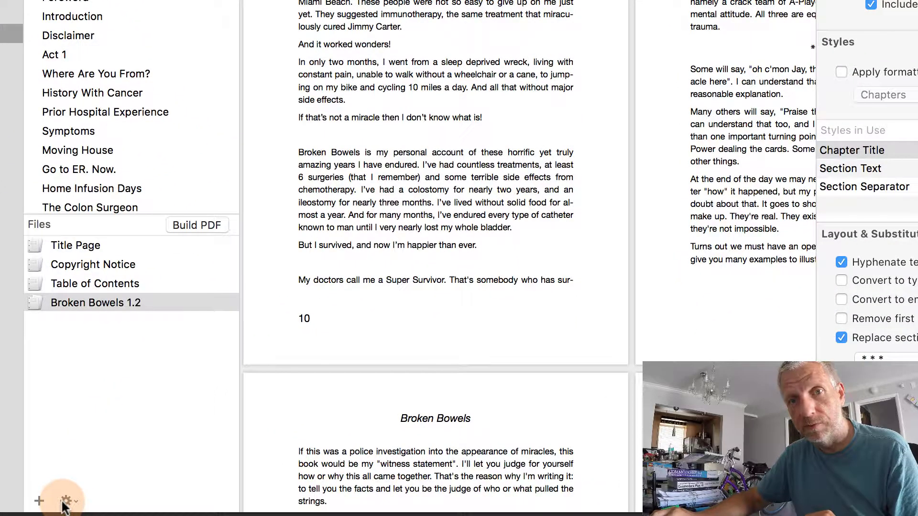
# Step: Export the PDF Edition to the Desktop as Broken Bowels.pdf with Remove PDF bookmarks kept on
pyautogui.click(66, 502)
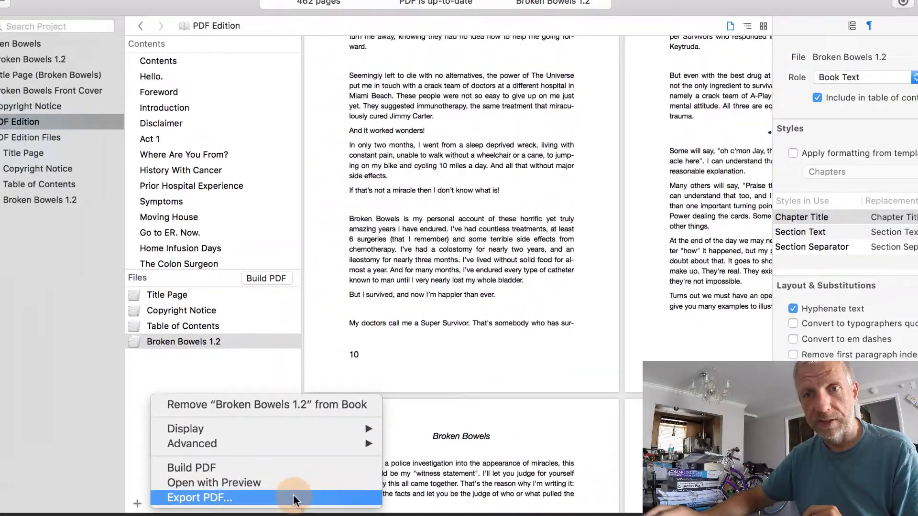
pyautogui.click(280, 493)
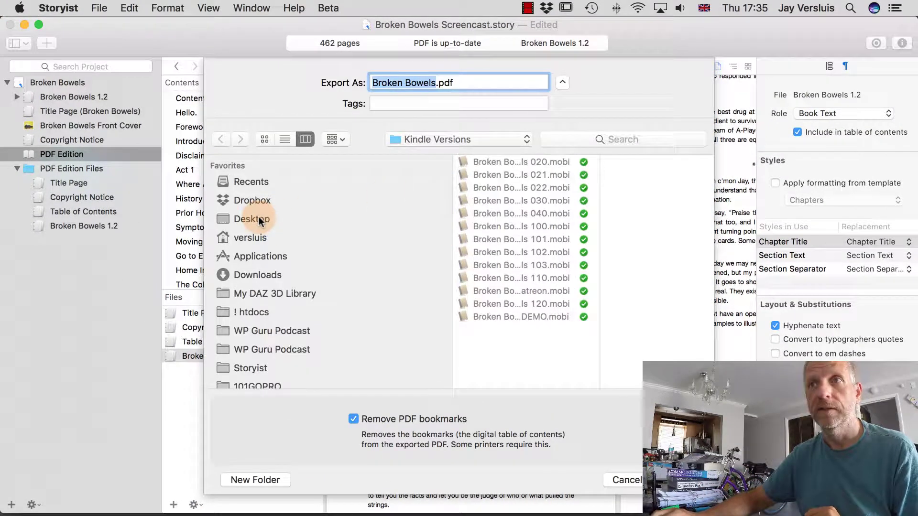
pyautogui.click(251, 219)
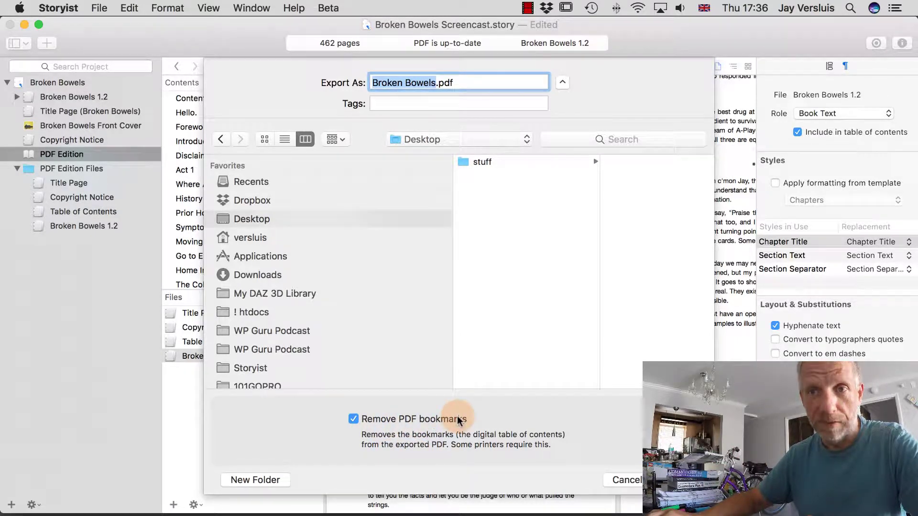
pyautogui.click(353, 418)
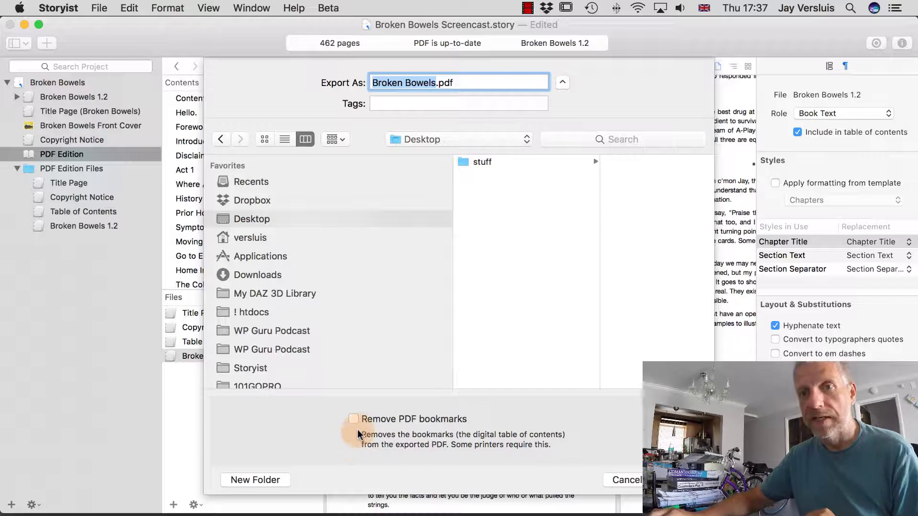
pyautogui.click(354, 420)
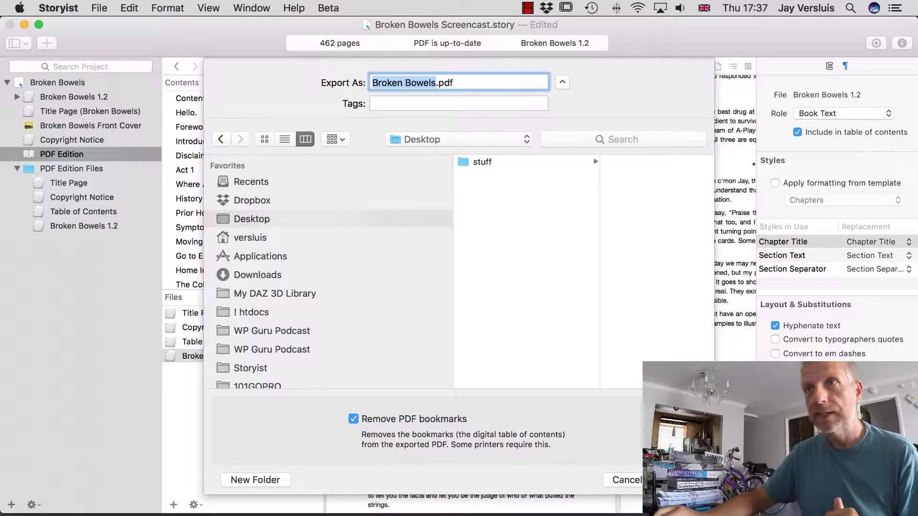
pyautogui.press('Return')
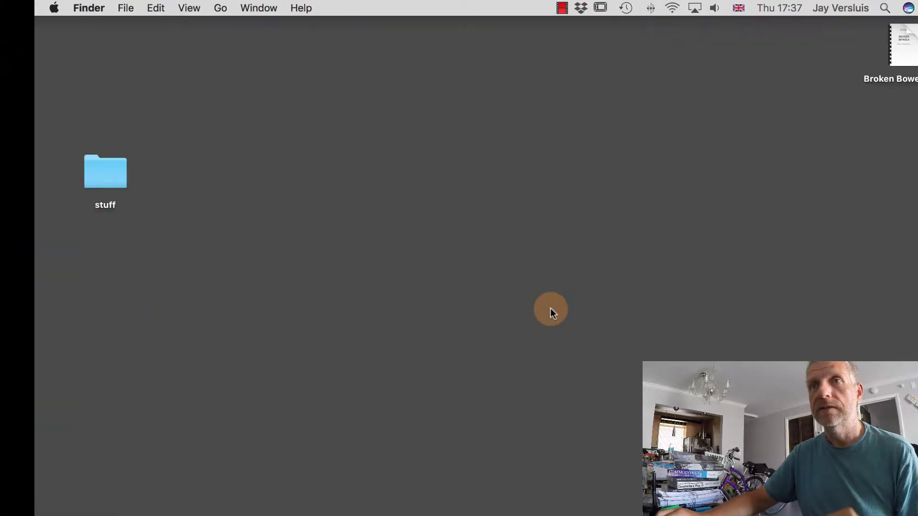
# Step: Move the exported Broken Bowels.pdf towards the middle of the desktop and open it in Preview
pyautogui.moveTo(854, 60)
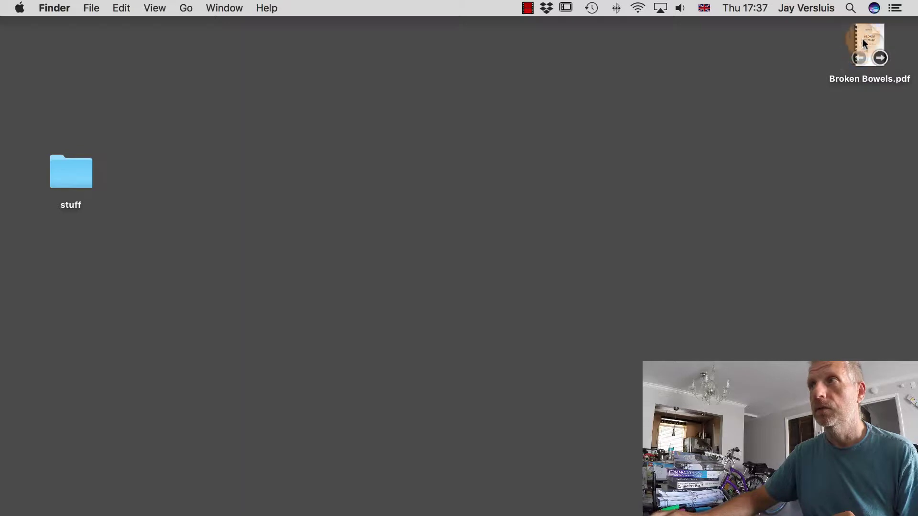
pyautogui.moveTo(862, 43); pyautogui.dragTo(327, 118)
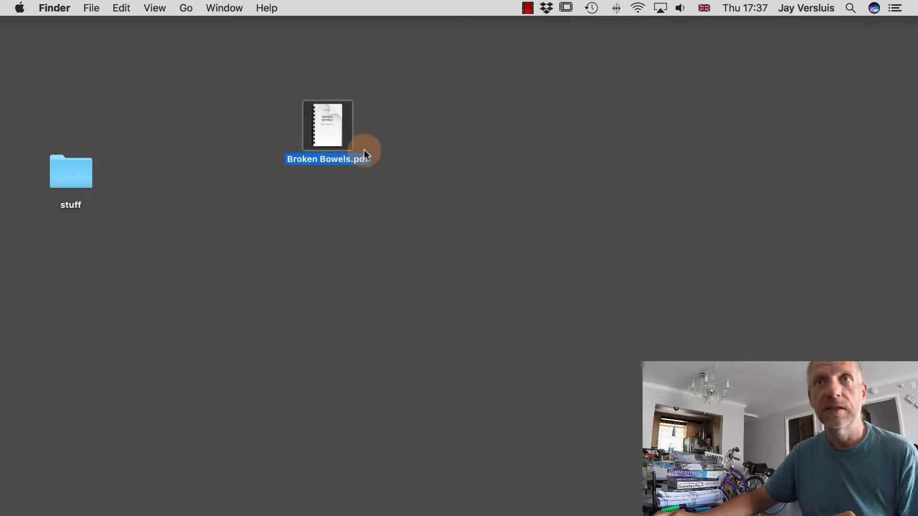
pyautogui.doubleClick(328, 120)
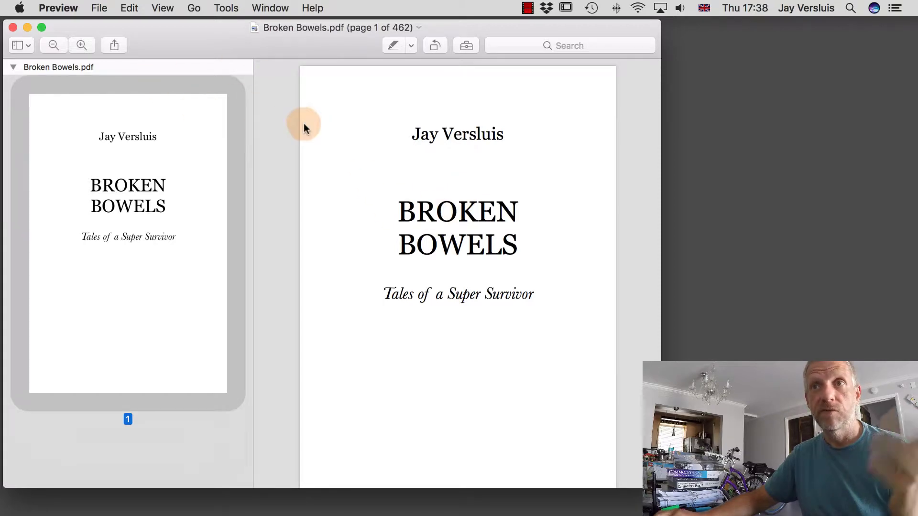
# Step: Examine the footer page number positions in the exported PDF from the title page through page 12
pyautogui.scroll(-5, 156, 367)
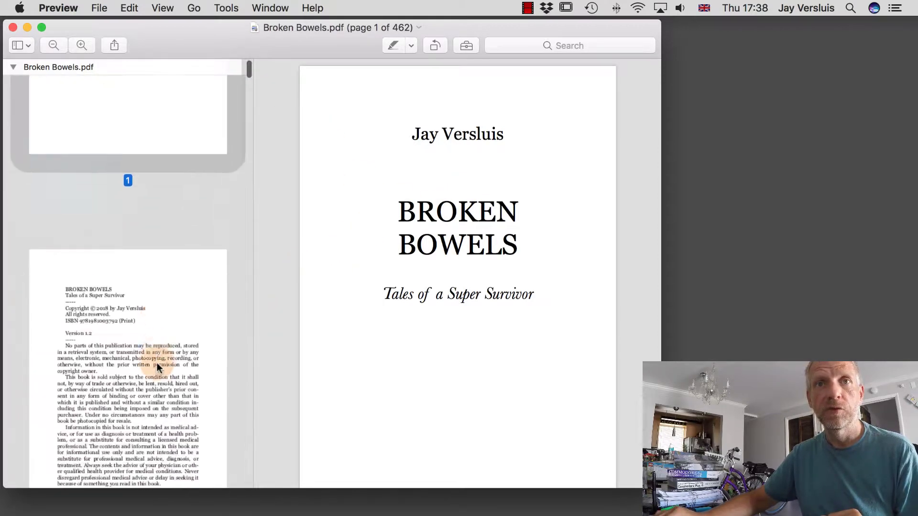
pyautogui.scroll(-15, 154, 291)
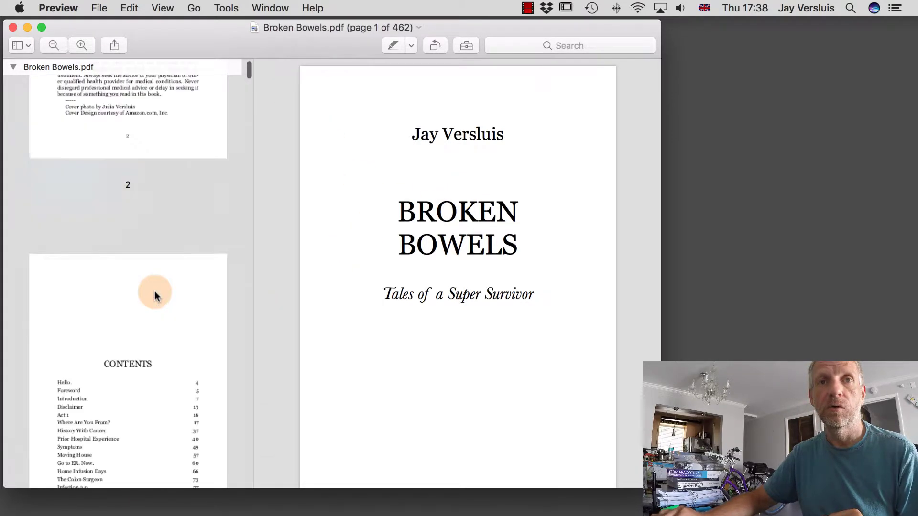
pyautogui.click(154, 292)
pyautogui.scroll(-15, 167, 334)
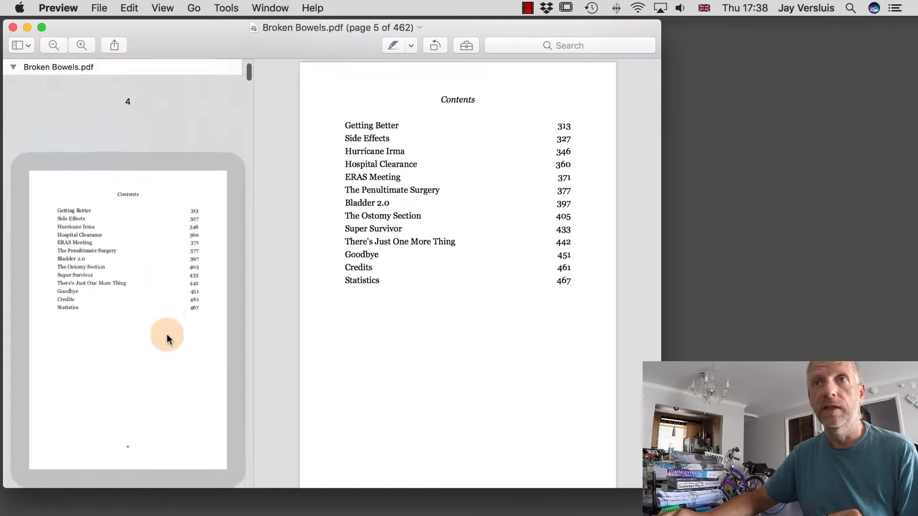
pyautogui.click(167, 334)
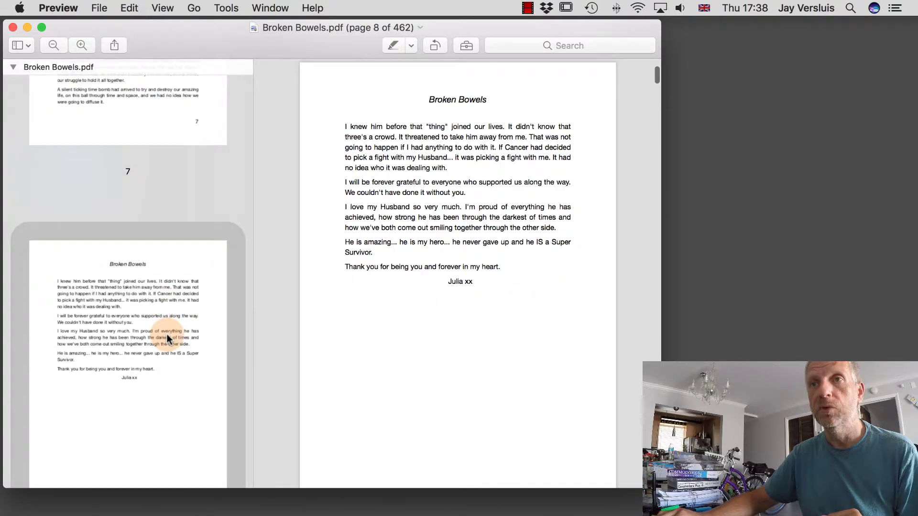
pyautogui.scroll(-8, 167, 334)
pyautogui.click(167, 334)
pyautogui.scroll(-6, 167, 334)
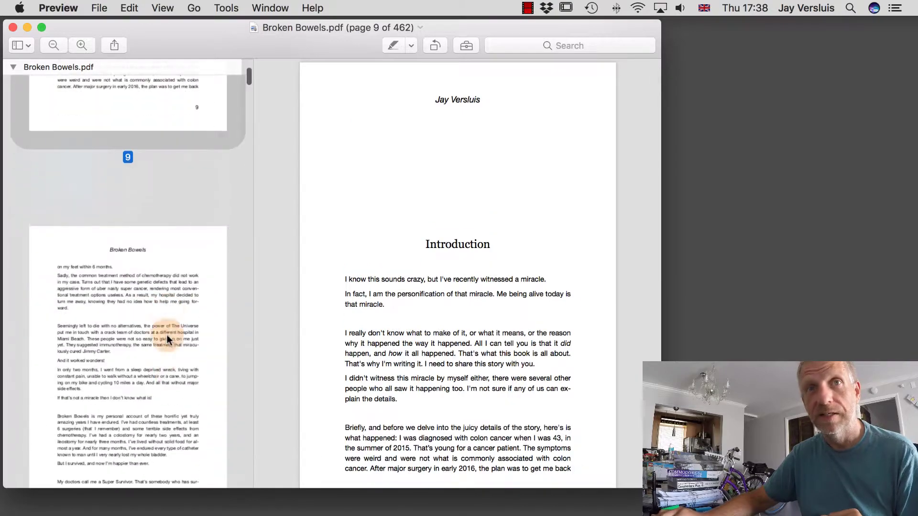
pyautogui.click(170, 392)
pyautogui.scroll(-3, 406, 354)
pyautogui.scroll(-5, 406, 353)
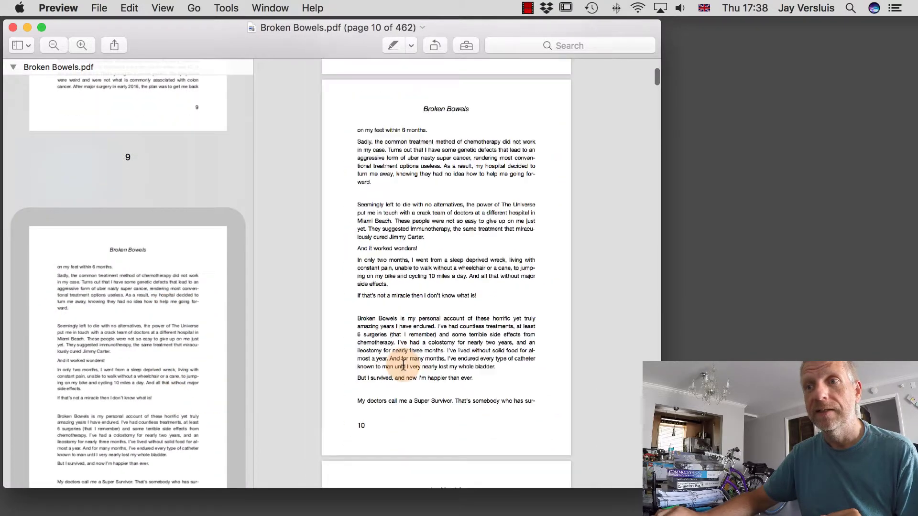
pyautogui.scroll(-8, 430, 363)
pyautogui.scroll(-5, 443, 366)
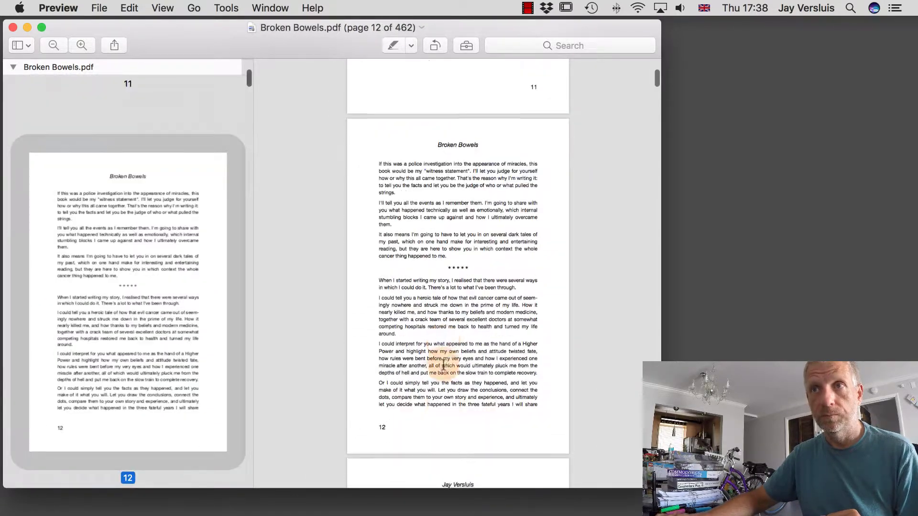